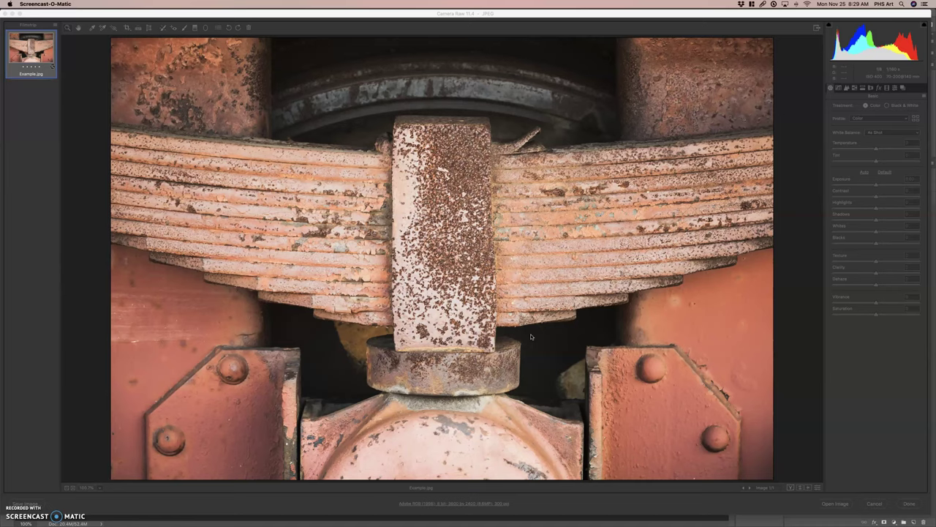
- Send Example.jpg from Camera Raw into Photoshop as a normal single-layer image
left_click(839, 489)
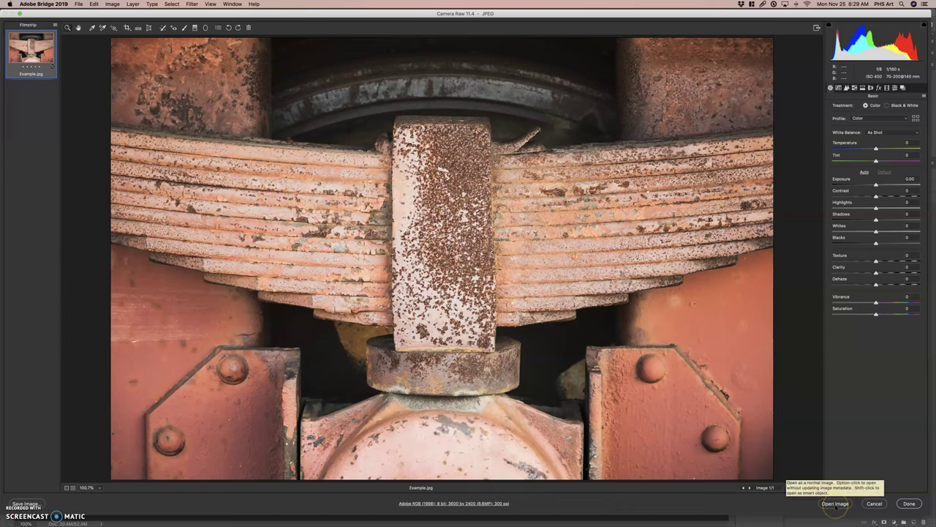
left_click(837, 503)
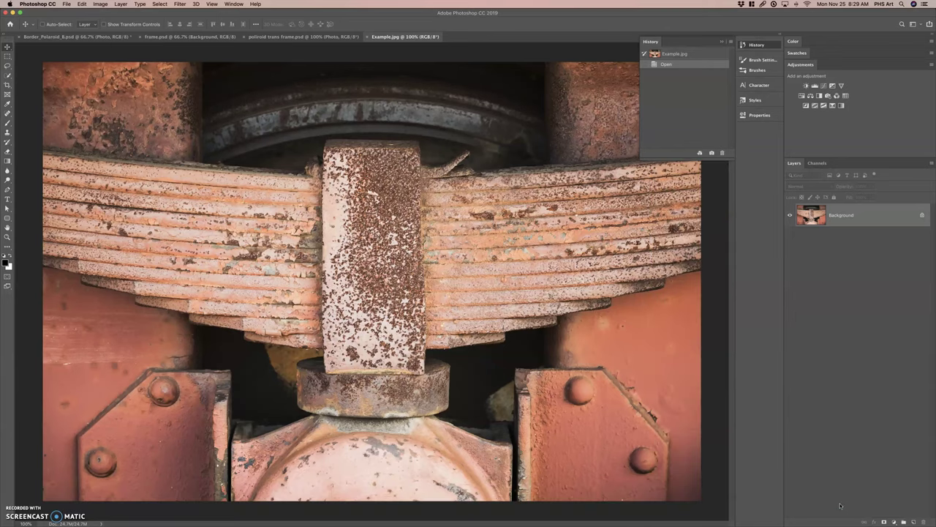
- Collapse the History panel and end on the Border_Polaroid_6.psd document tab
left_click(721, 41)
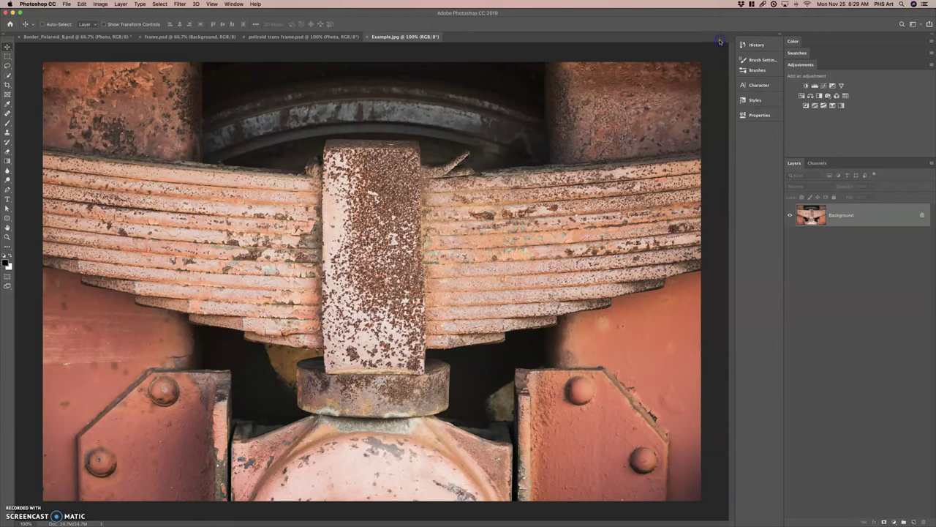
left_click(216, 37)
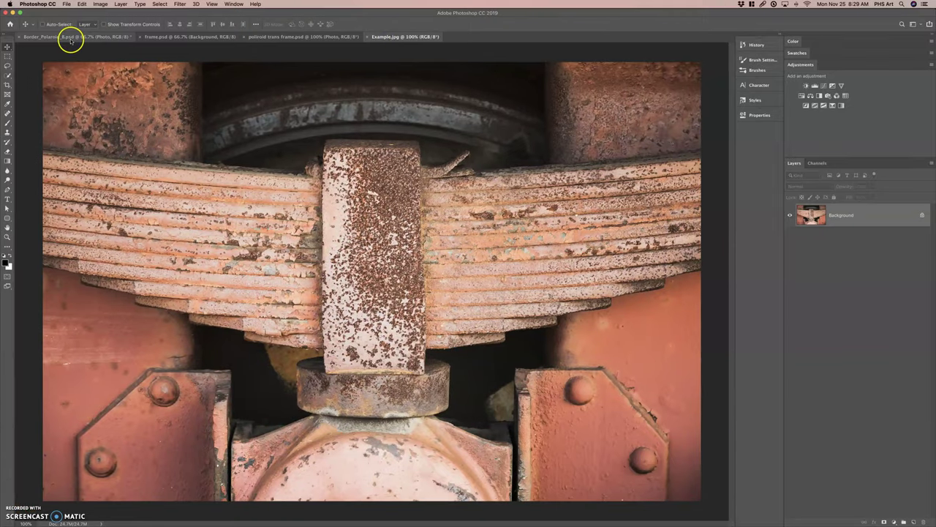
left_click(73, 37)
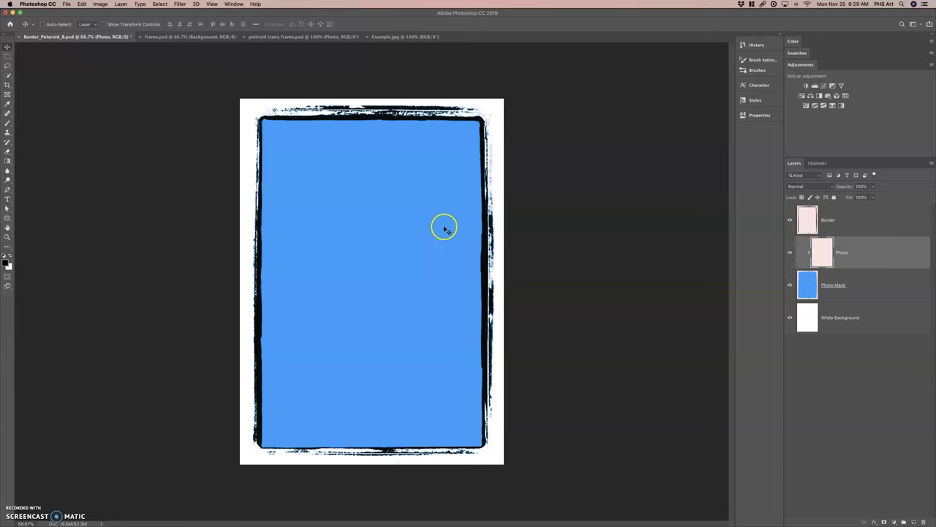
left_click(412, 37)
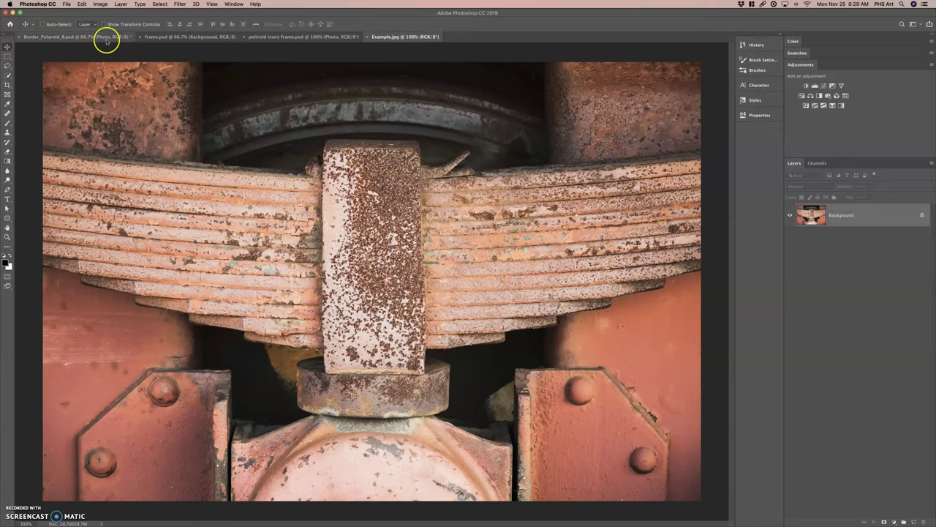
left_click(107, 38)
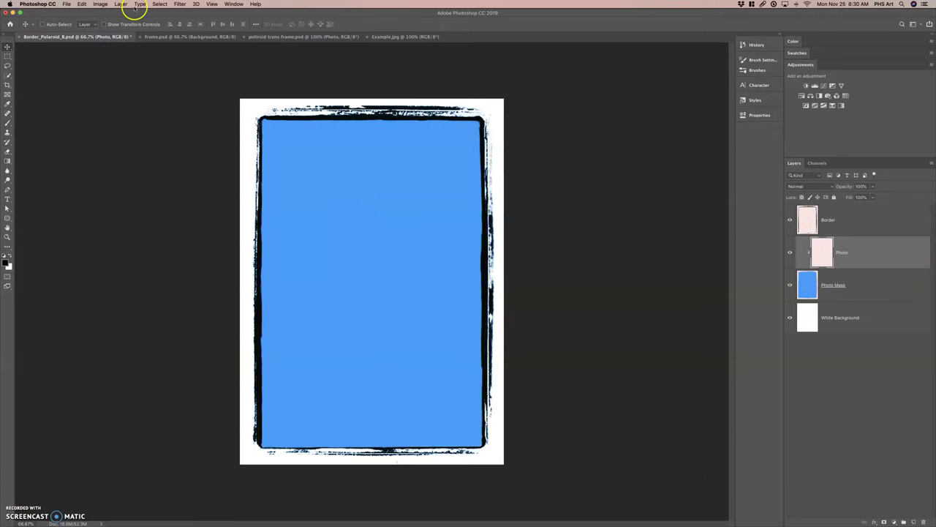
- Rotate the border canvas 90° clockwise to landscape
left_click(100, 4)
mouse_move(126, 75)
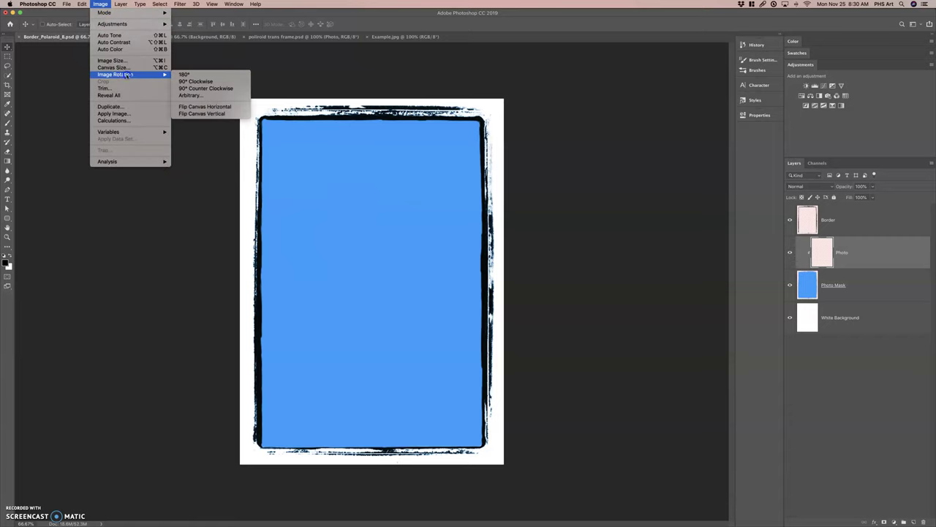
left_click(213, 82)
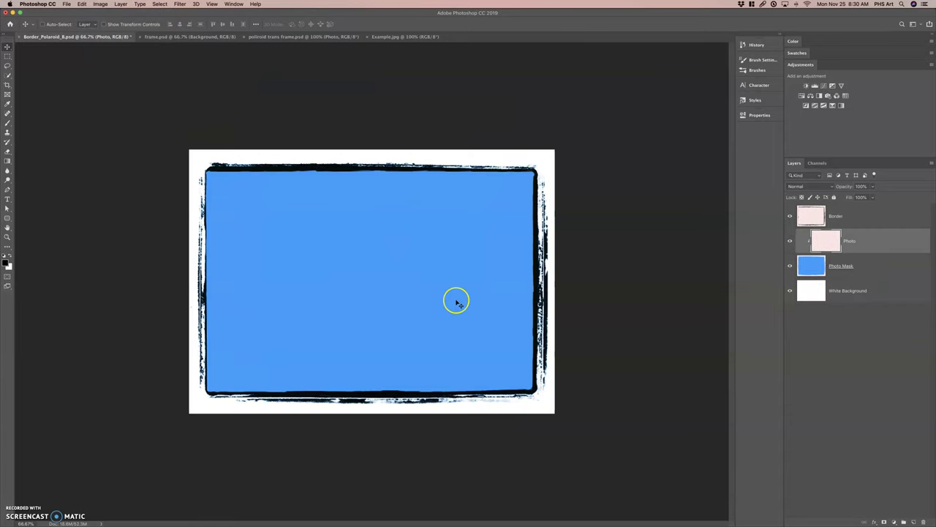
- Drag the Example.jpg photo into the border document as Layer 1
left_click(397, 37)
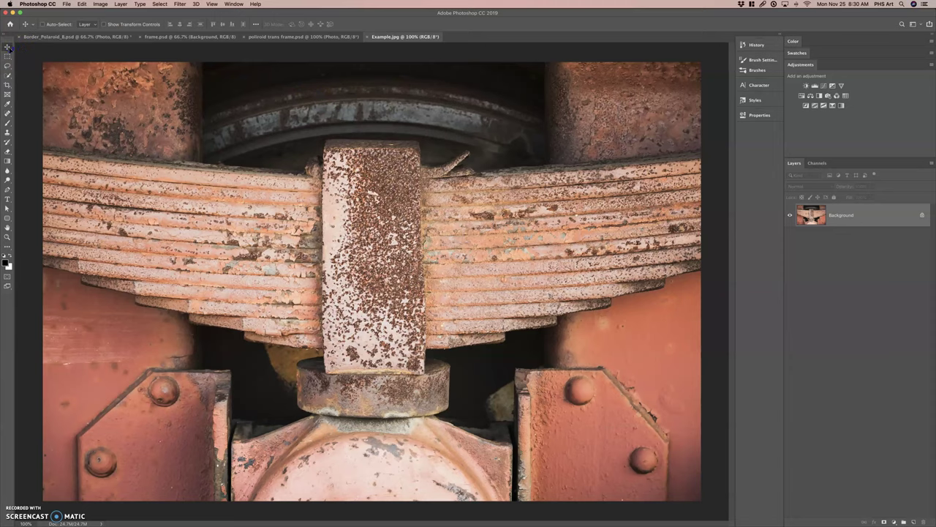
left_click_drag(187, 36, 110, 38)
left_click(75, 36)
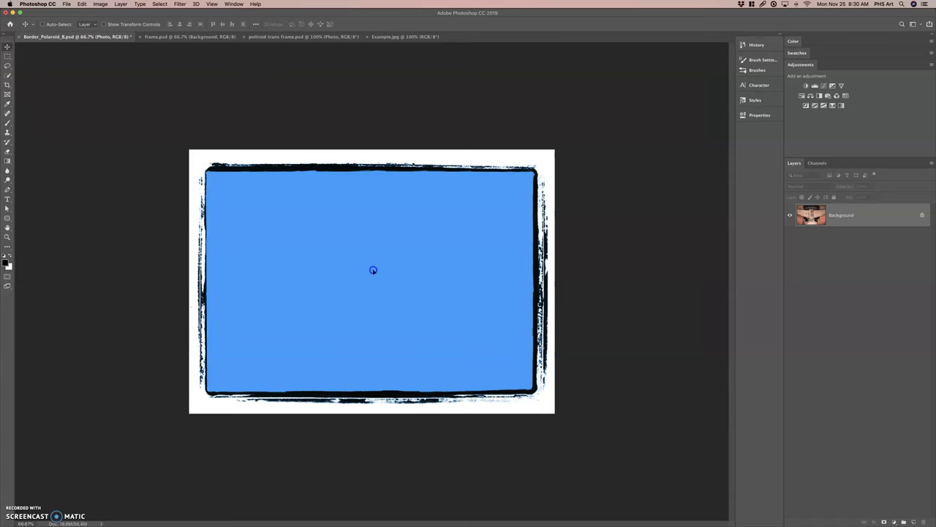
left_click_drag(371, 270, 372, 269)
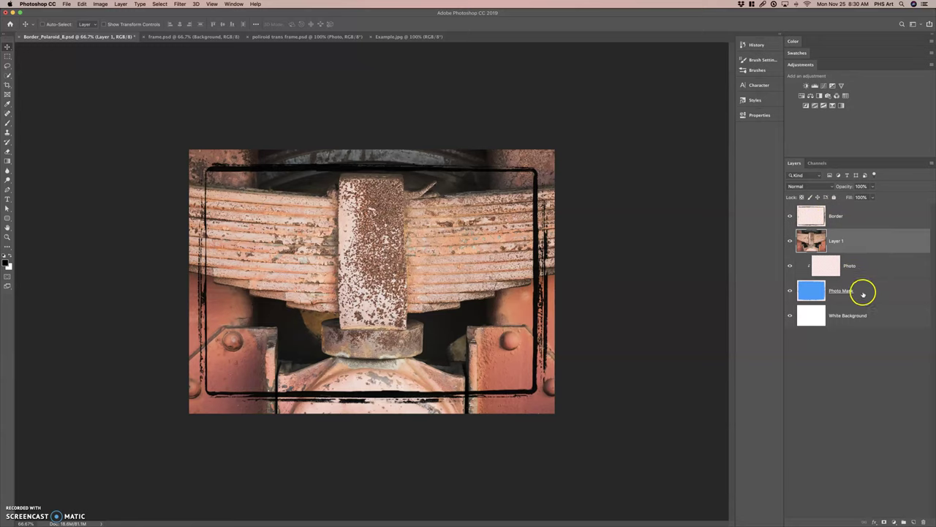
- Move Layer 1 below the Photo placeholder and delete the empty Photo layer
left_click_drag(856, 244, 854, 274)
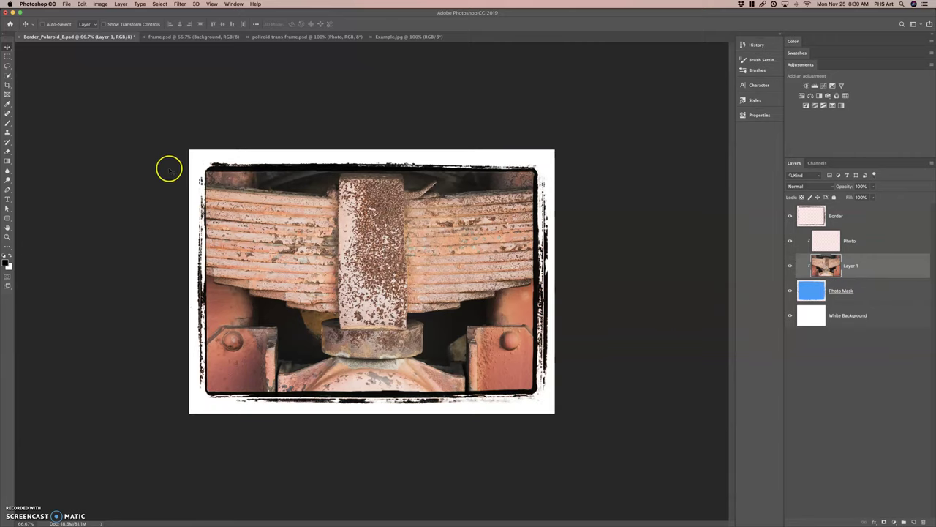
left_click(867, 247)
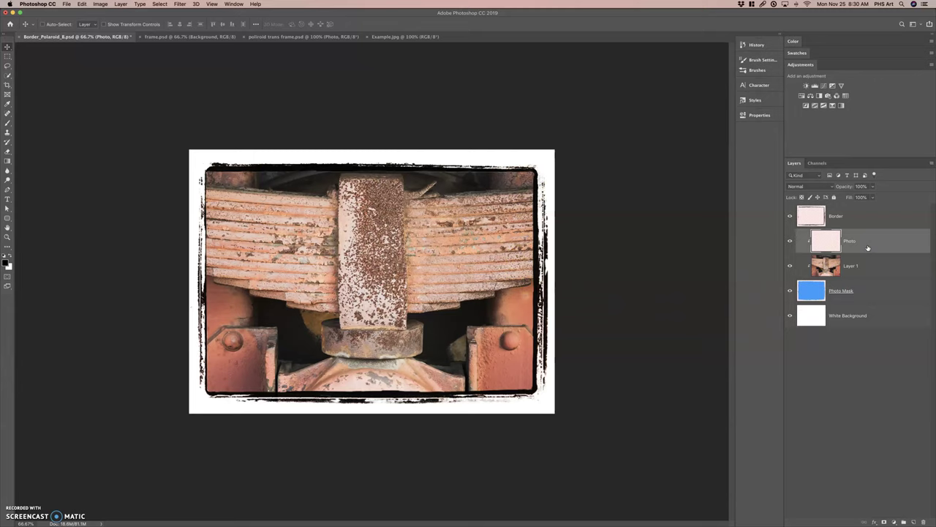
key("Delete")
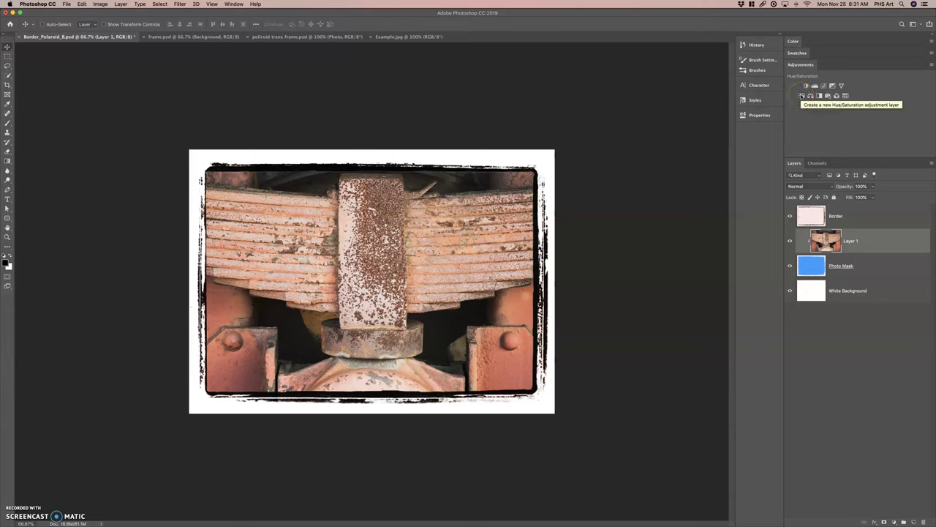
- Add a colorized Hue/Saturation layer at Hue 355, Saturation 34, placed above Border
left_click(801, 96)
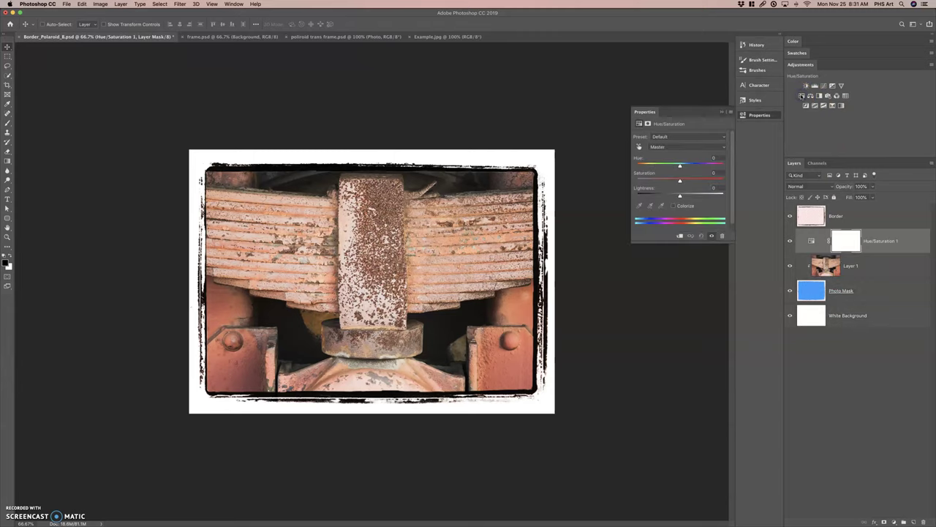
left_click(673, 206)
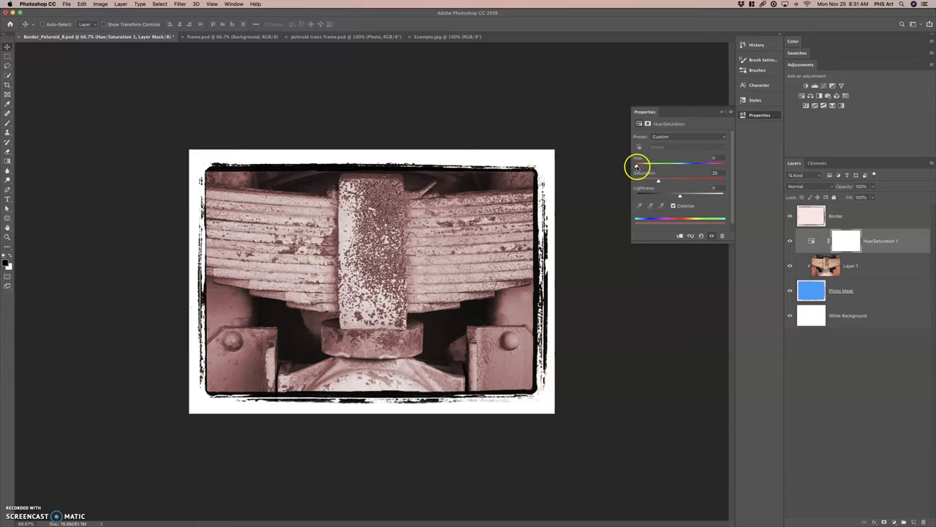
left_click_drag(645, 167, 658, 167)
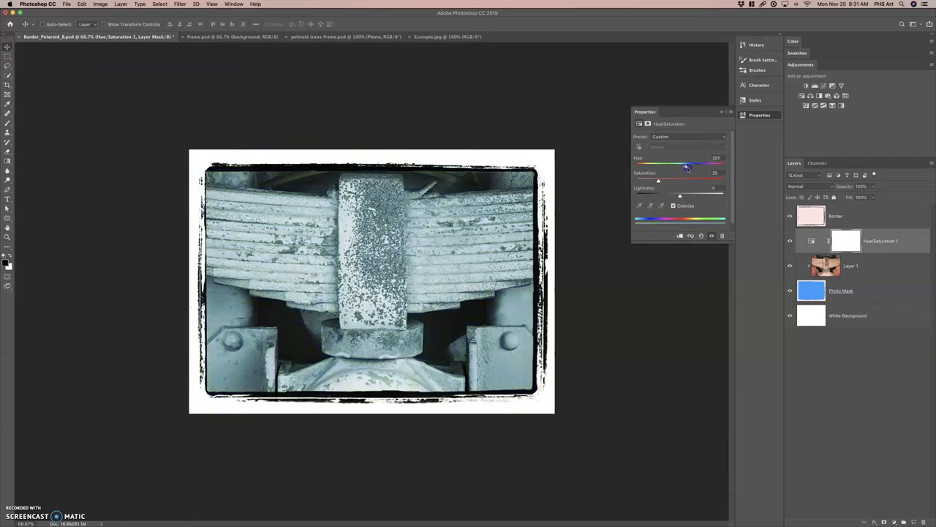
left_click_drag(687, 168, 703, 168)
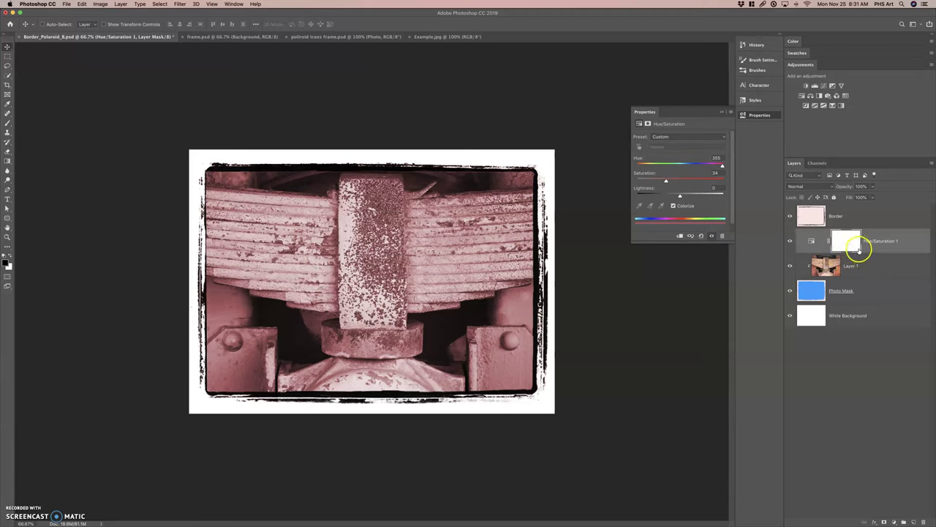
left_click_drag(863, 246, 874, 209)
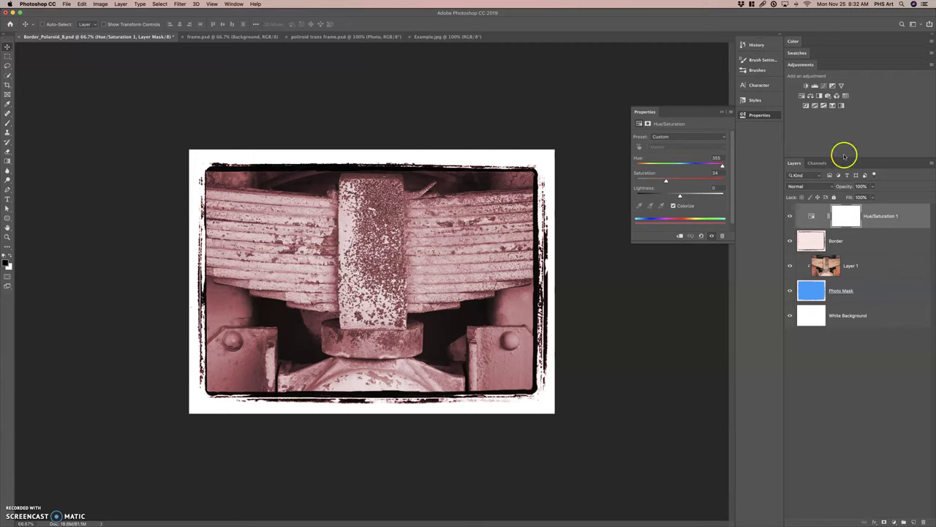
- Add a Levels adjustment on top with input levels 7, 0.84 and 240
left_click(815, 86)
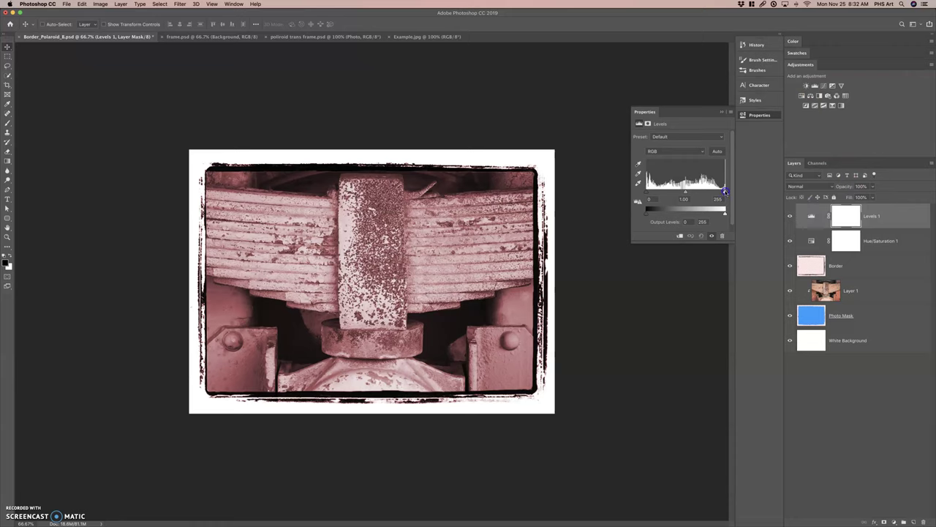
mouse_move(725, 192)
left_mouse_down()
mouse_move(706, 192)
mouse_move(725, 192)
left_mouse_up()
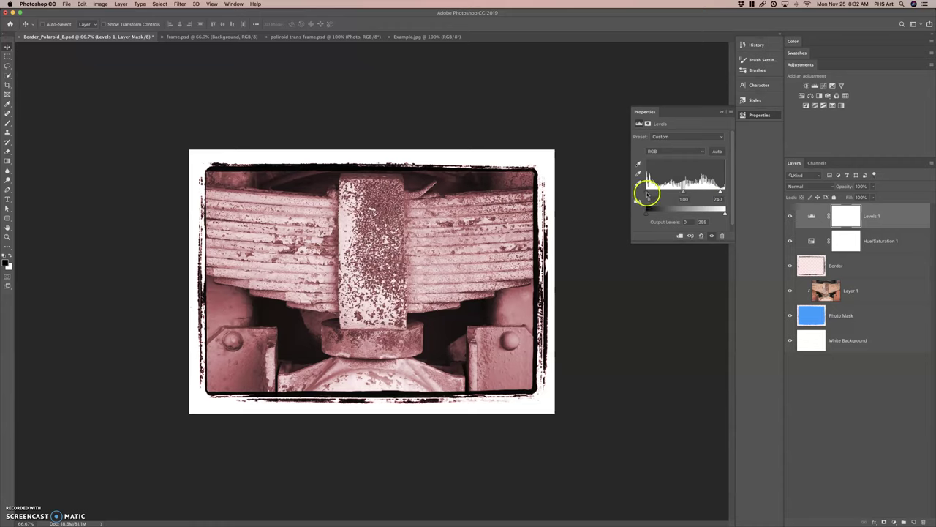
left_click_drag(646, 191, 689, 193)
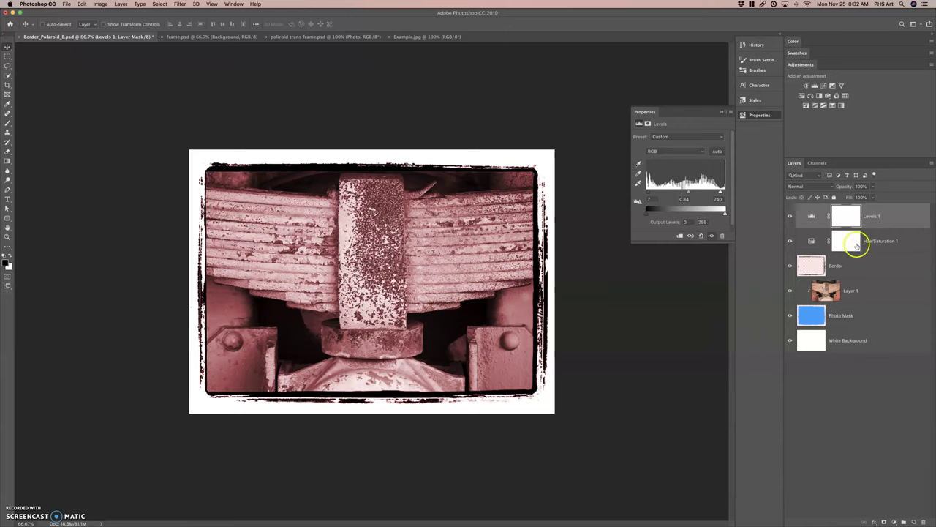
left_click(932, 163)
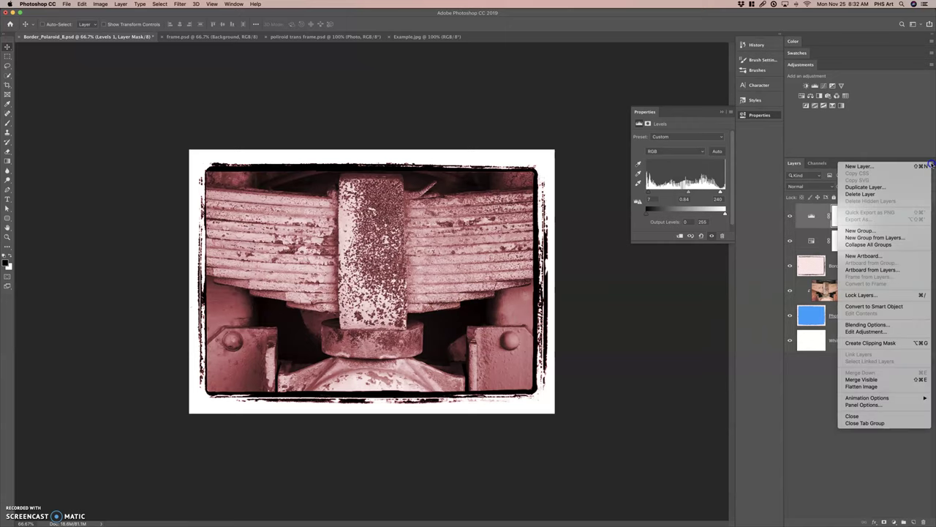
- Choose Flatten Image to merge the tinted framed photo into one Background layer
left_click(882, 390)
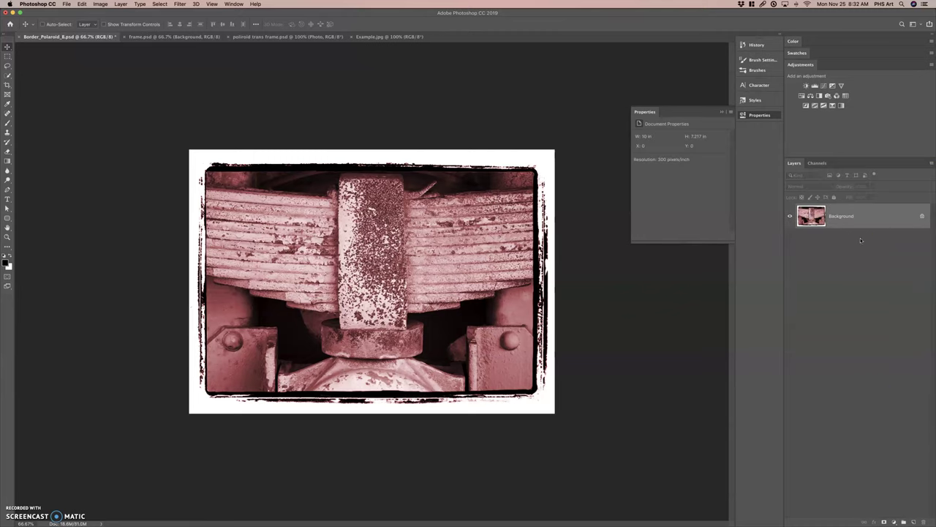
left_click(858, 232)
- Drag the rusty Example.jpg photo into frame.psd as Layer 1
left_click(373, 37)
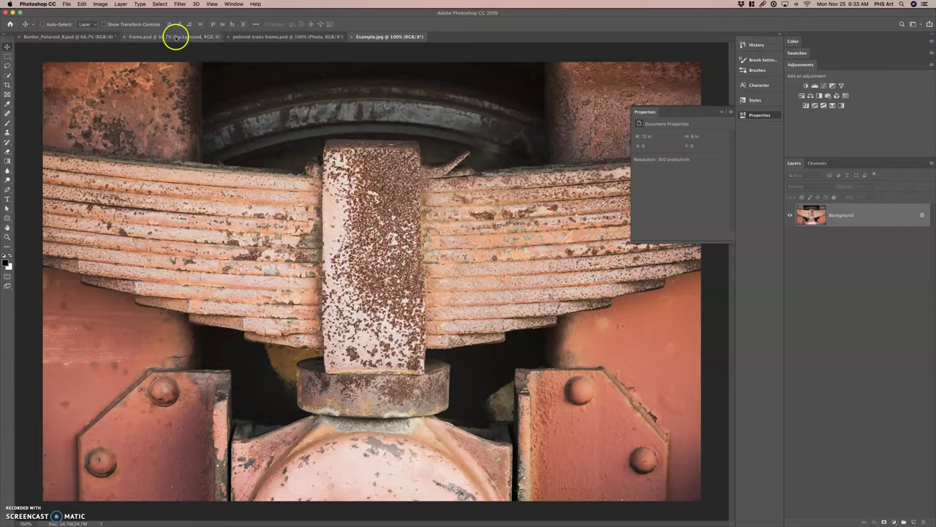
left_click(175, 37)
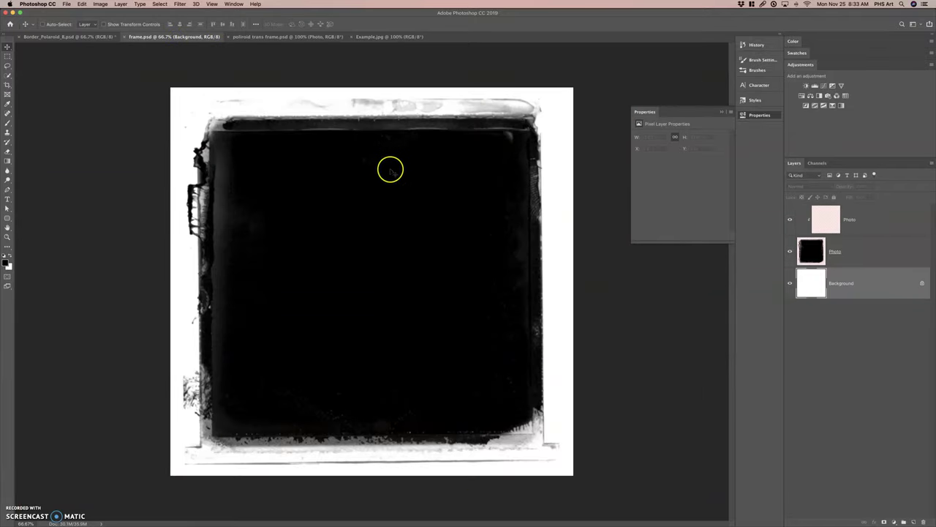
left_click(383, 35)
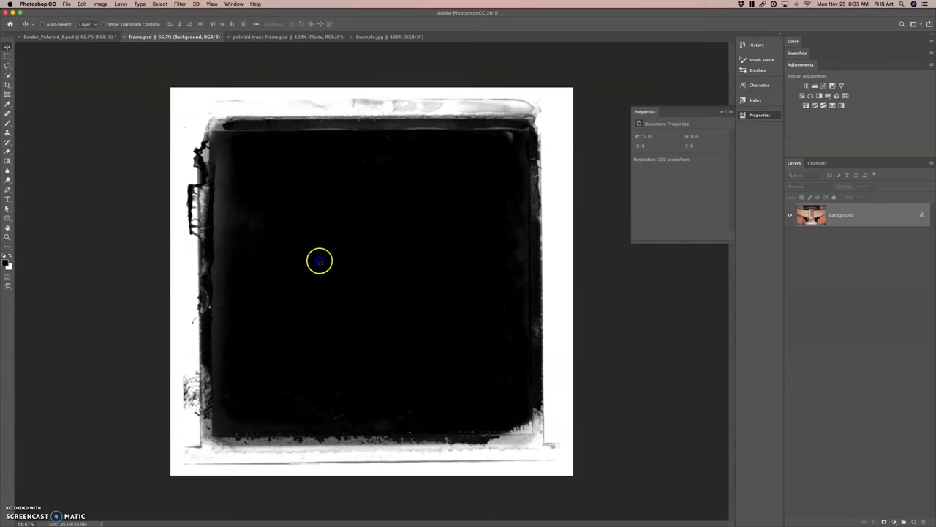
left_click_drag(228, 296, 259, 296)
- Move Layer 1 above the frame, delete the pink Photo layer, and shift the photo lower
left_click_drag(866, 280, 865, 248)
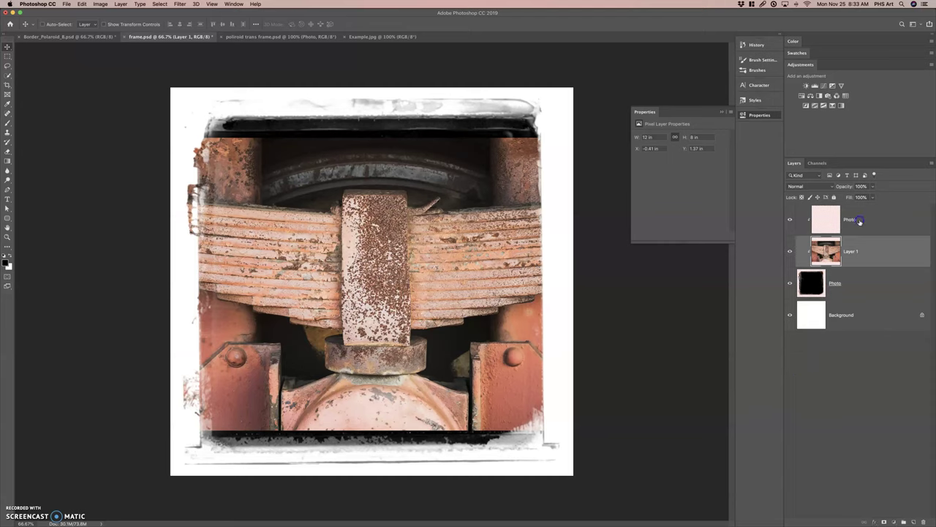
left_click(859, 220)
key("Delete")
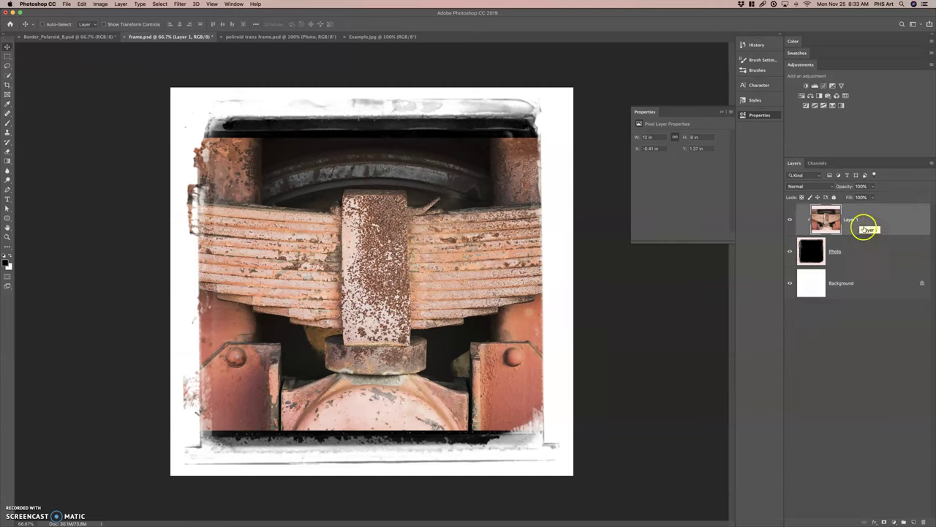
left_click_drag(464, 311, 465, 334)
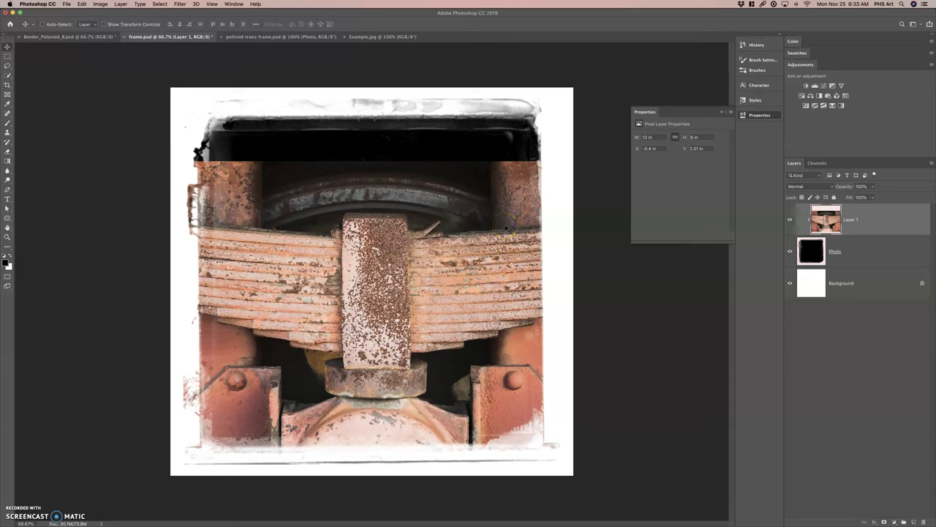
key("super")
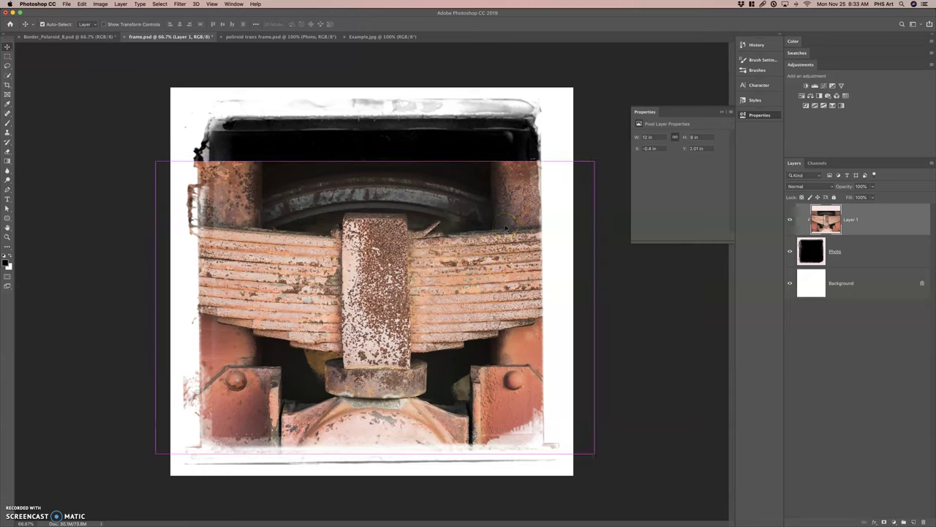
key("super+t")
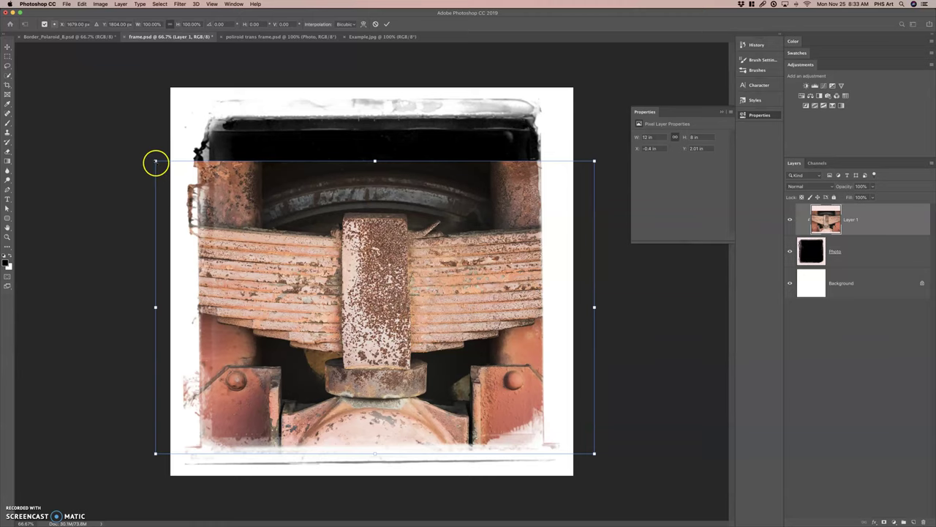
left_click_drag(155, 160, 79, 71)
left_click_drag(123, 193, 173, 196)
left_click(251, 192)
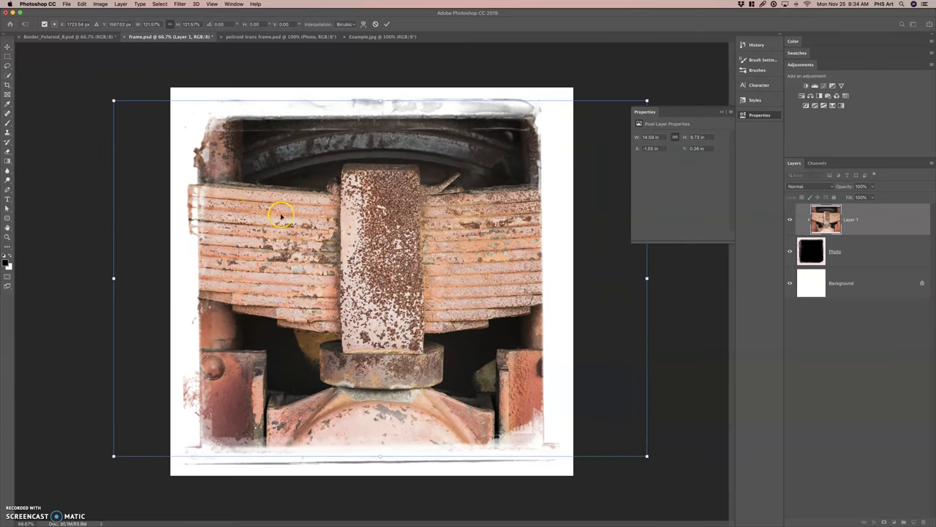
left_click_drag(337, 218, 285, 216)
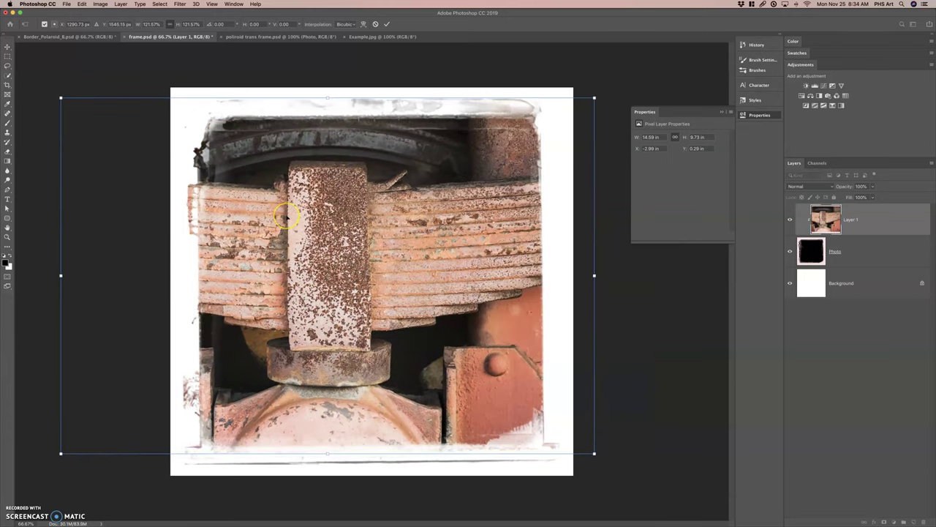
key("Escape")
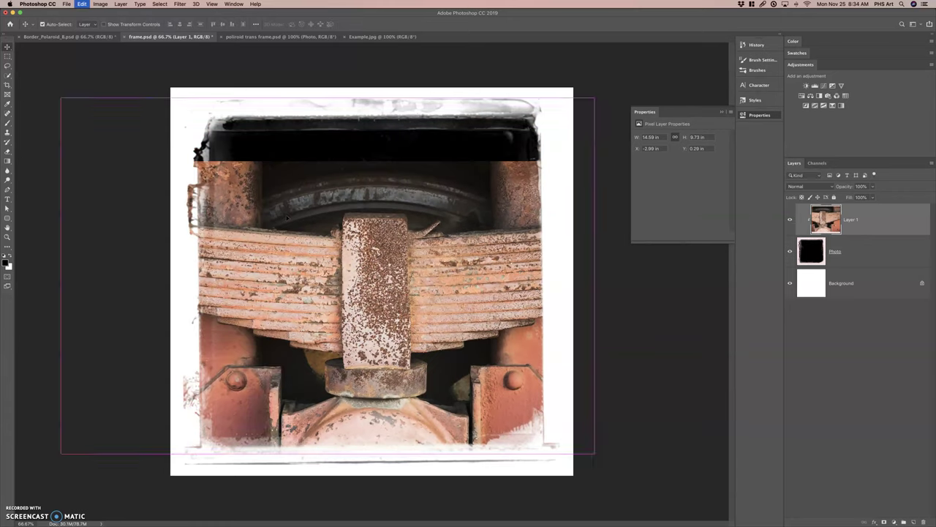
left_click(387, 308)
left_click(472, 319)
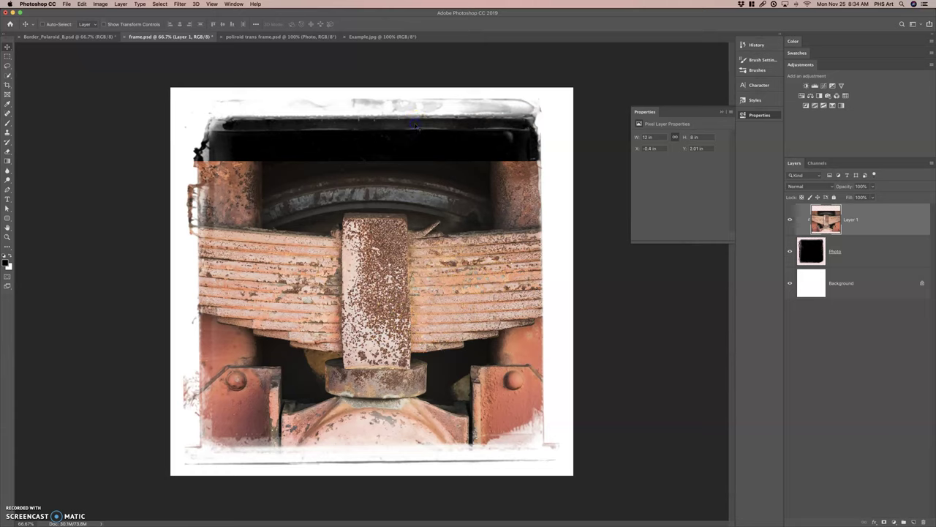
left_click(870, 255)
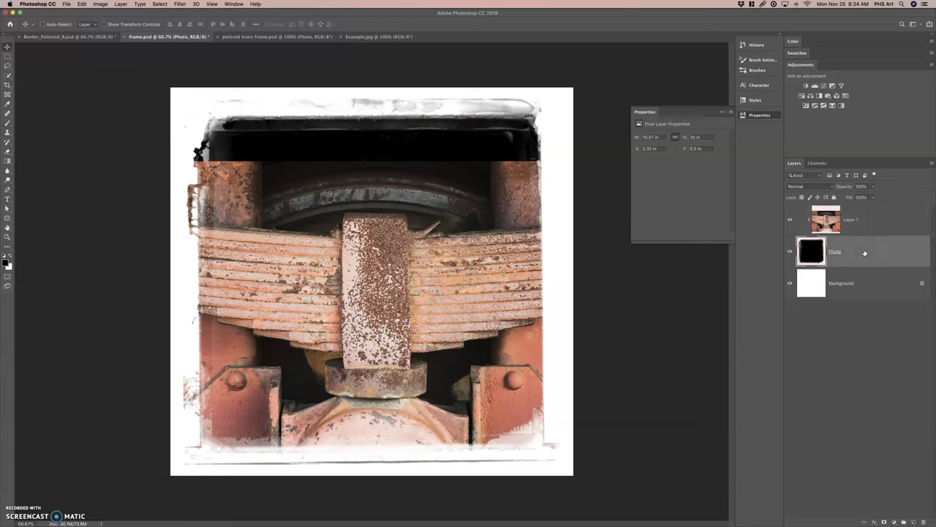
- Free-transform the Photo frame layer, lowering its top edge to about 8.29 in tall
key("super+t")
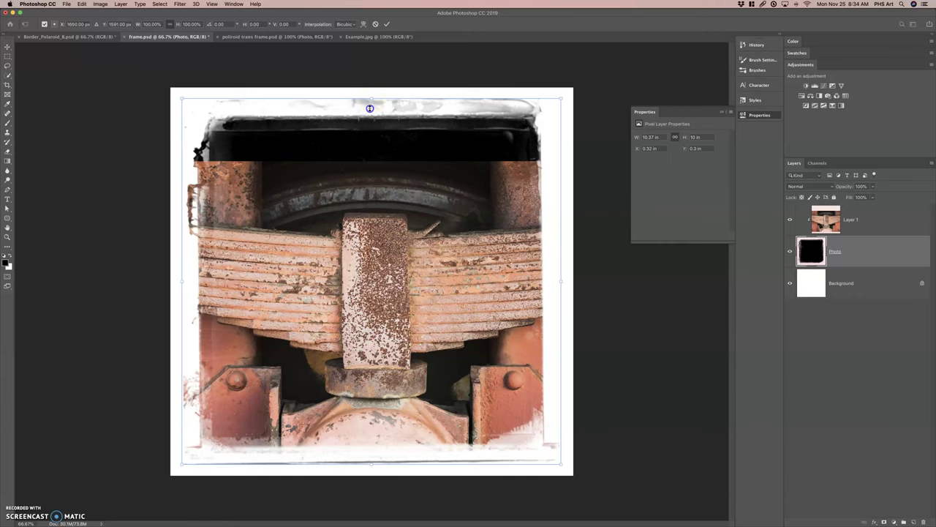
mouse_move(369, 111)
left_mouse_down()
mouse_move(366, 129)
mouse_move(367, 89)
mouse_move(369, 97)
left_mouse_up()
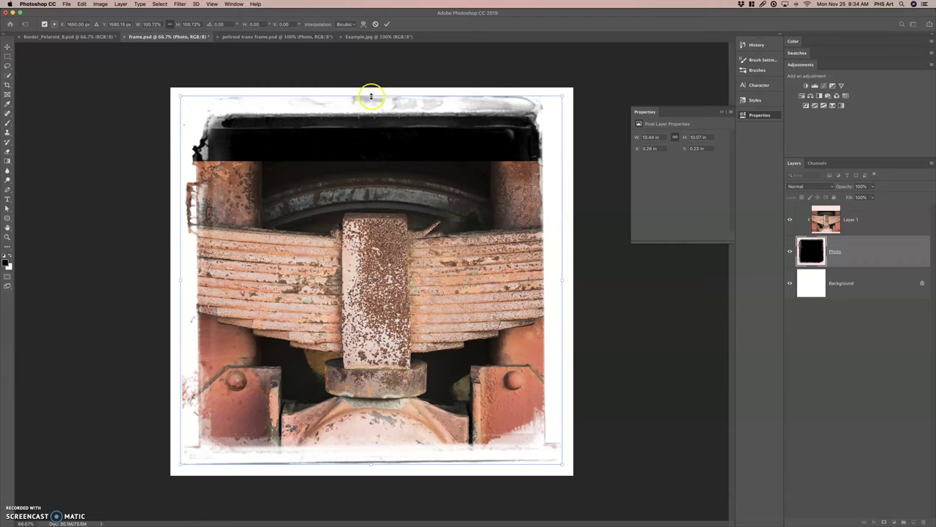
left_click_drag(372, 99, 359, 161)
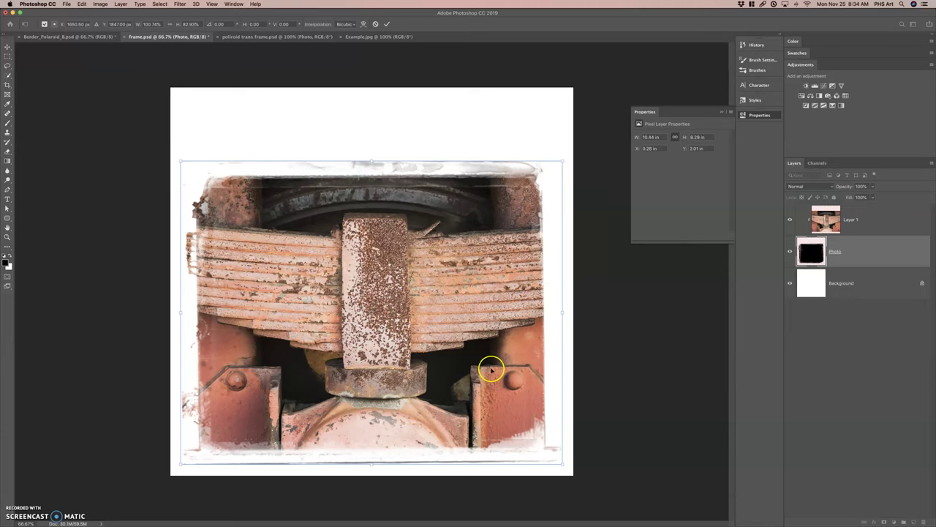
key("Return")
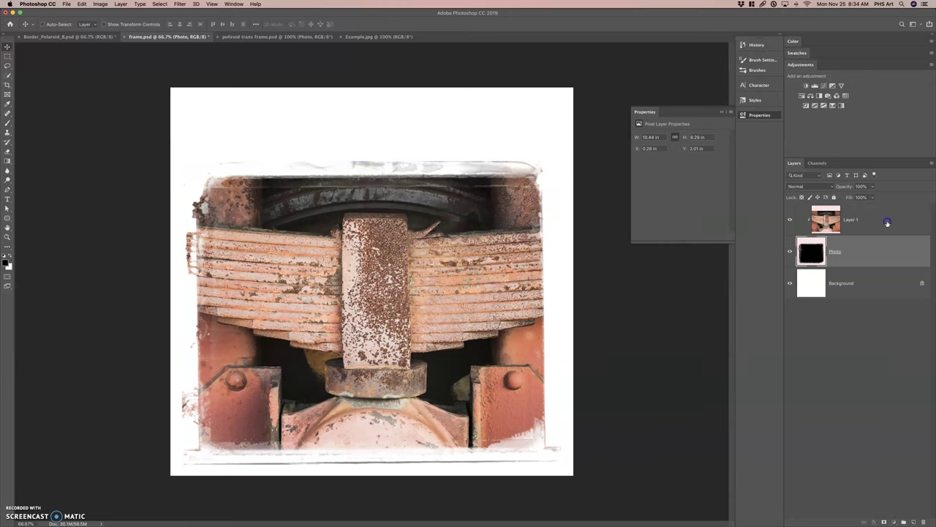
- Add a Black & White adjustment with darker Reds, then Levels at 11, 0.93, 244
left_click(887, 223)
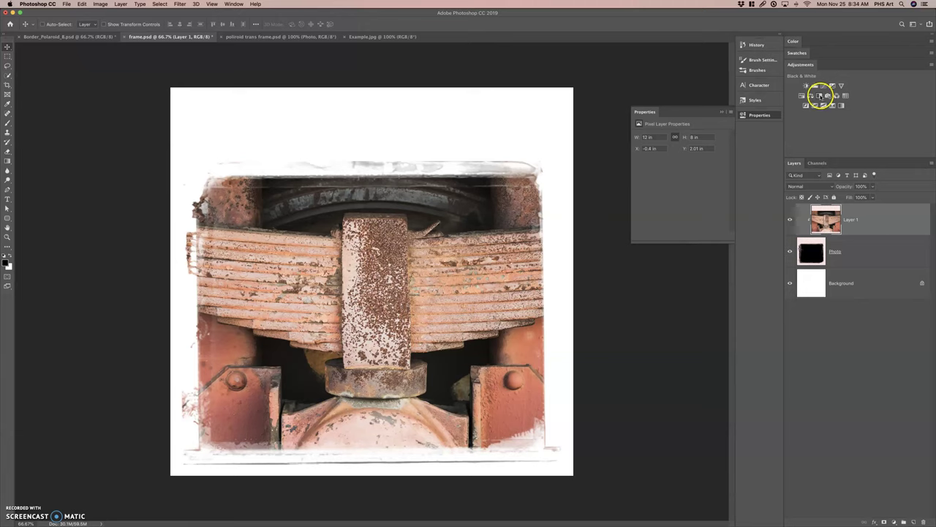
left_click(821, 96)
left_click_drag(679, 163, 672, 181)
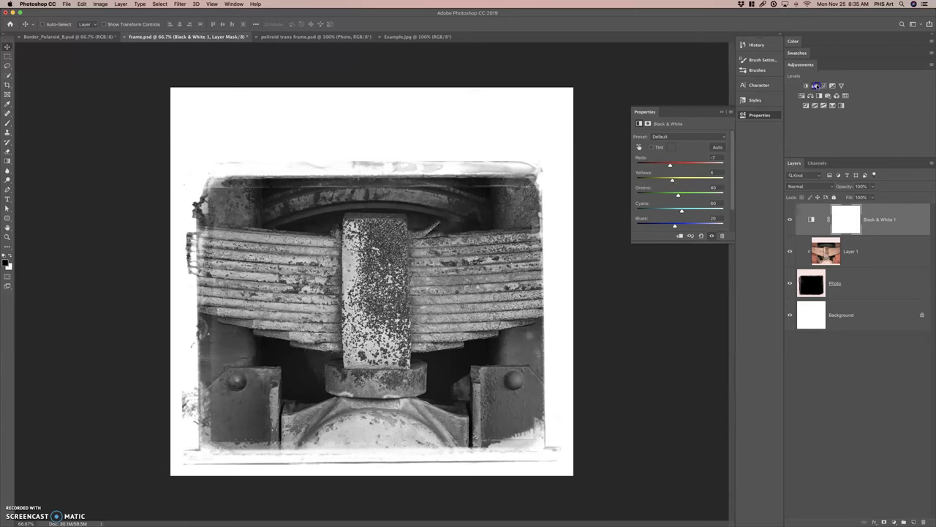
left_click(816, 85)
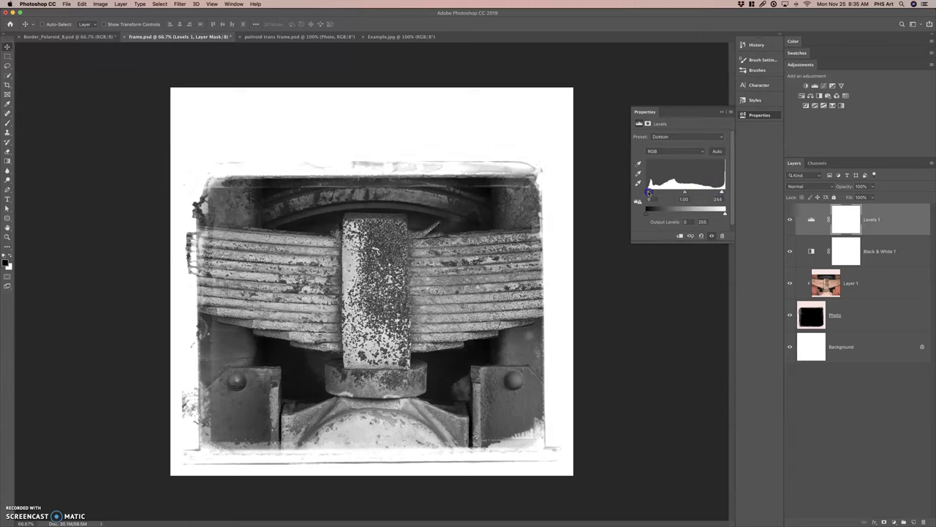
left_click_drag(683, 197, 685, 192)
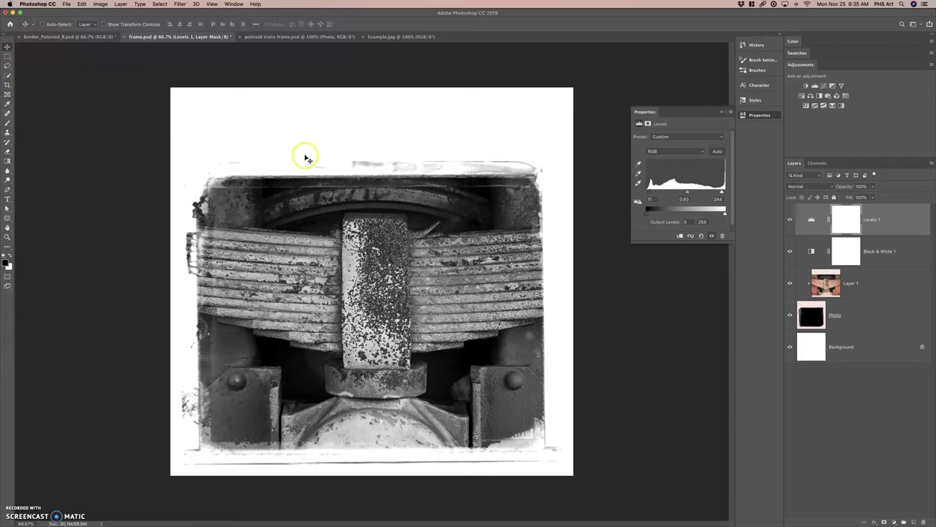
- Crop the black-and-white framed image to 10.573 × 8.677 in and flatten it into one Background layer
left_click(9, 84)
left_click_drag(372, 108, 370, 122)
left_click_drag(170, 281, 173, 282)
left_click_drag(364, 443, 370, 441)
left_click_drag(491, 432, 505, 435)
left_click_drag(566, 278, 566, 284)
key("Return")
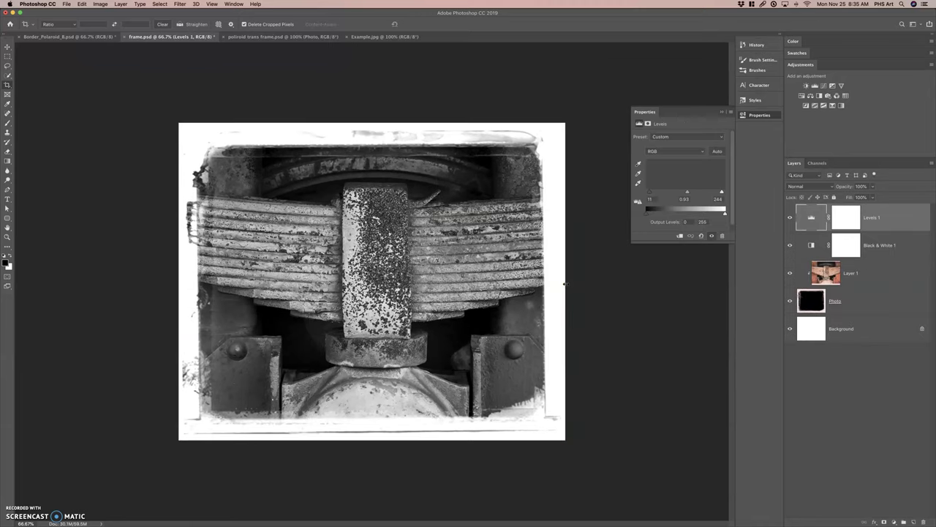
left_click(927, 161)
left_click(883, 385)
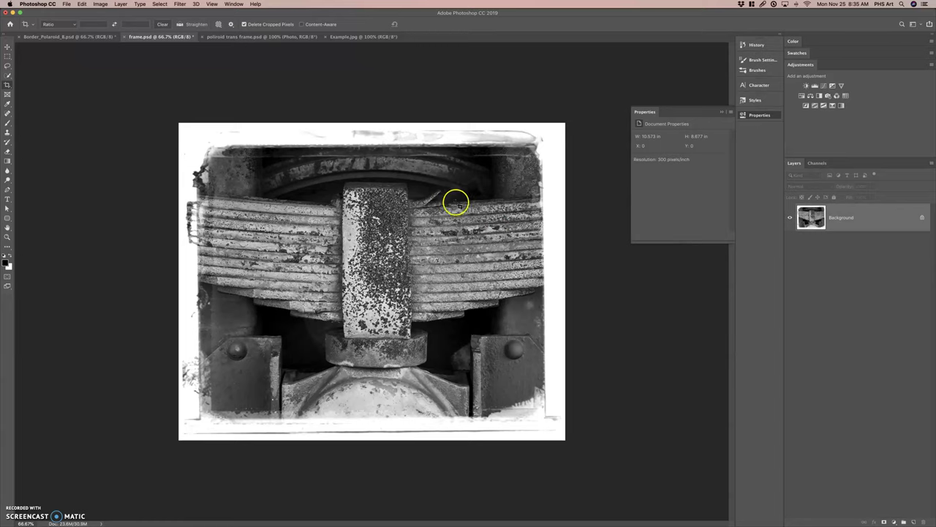
- Move the rusty Example.jpg photo into polaroid trans frame.psd as Layer 1, clipped to the mask
left_click(365, 38)
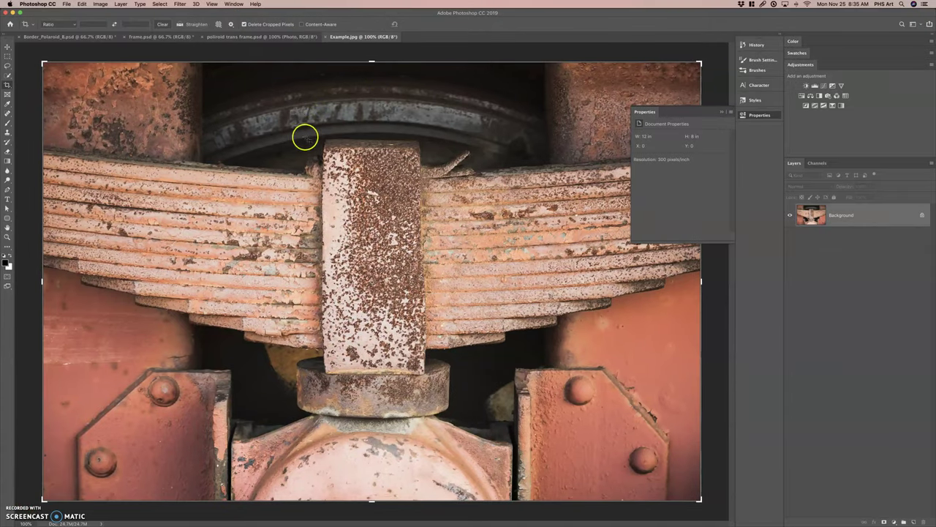
left_click(8, 46)
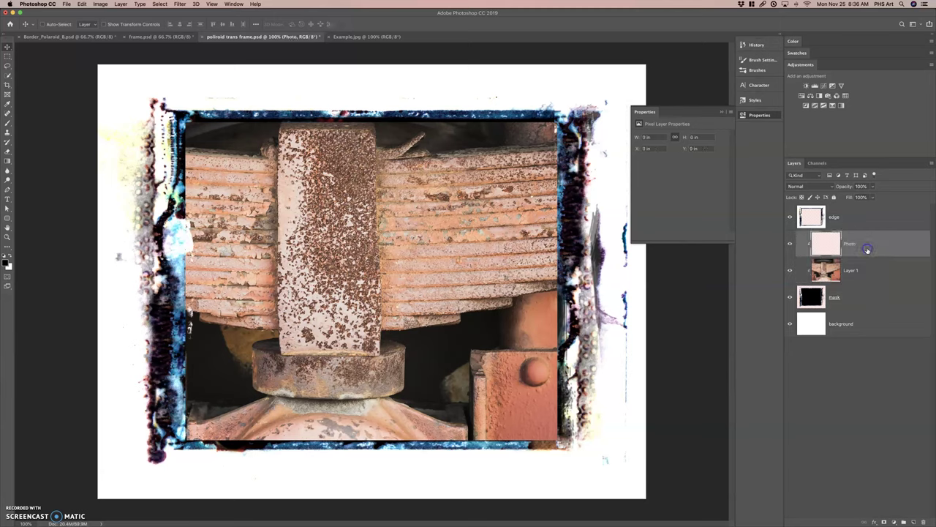
left_click(423, 213)
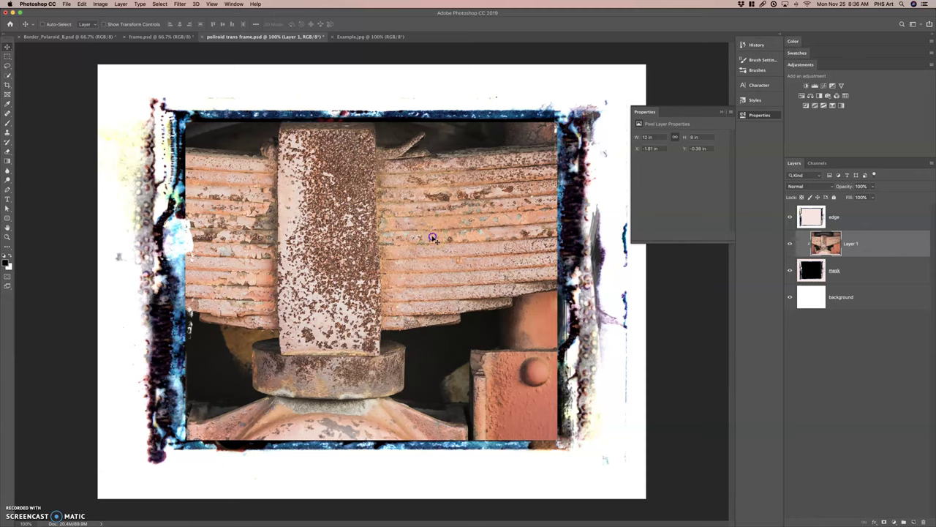
- Scale the rusty photo on Layer 1 down to 58.6% (7.03 × 4.69 in)
key("ctrl+t")
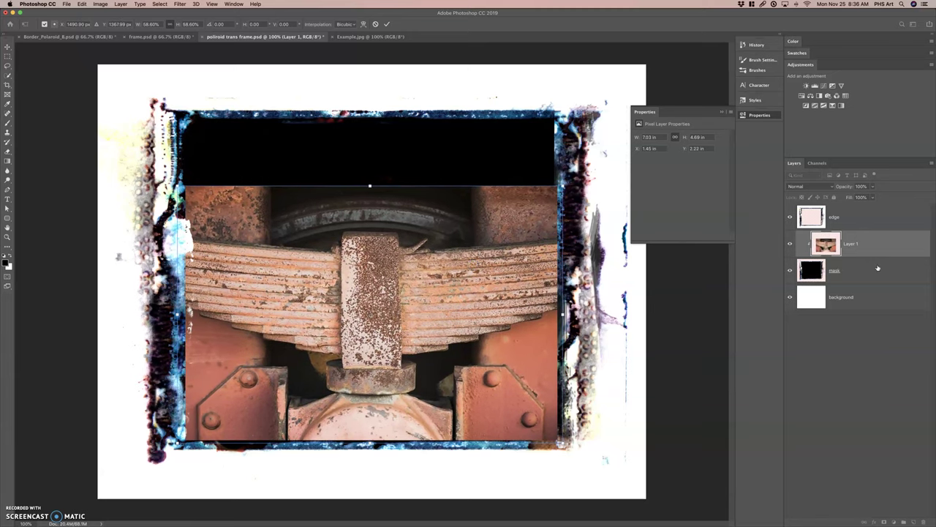
key("Return")
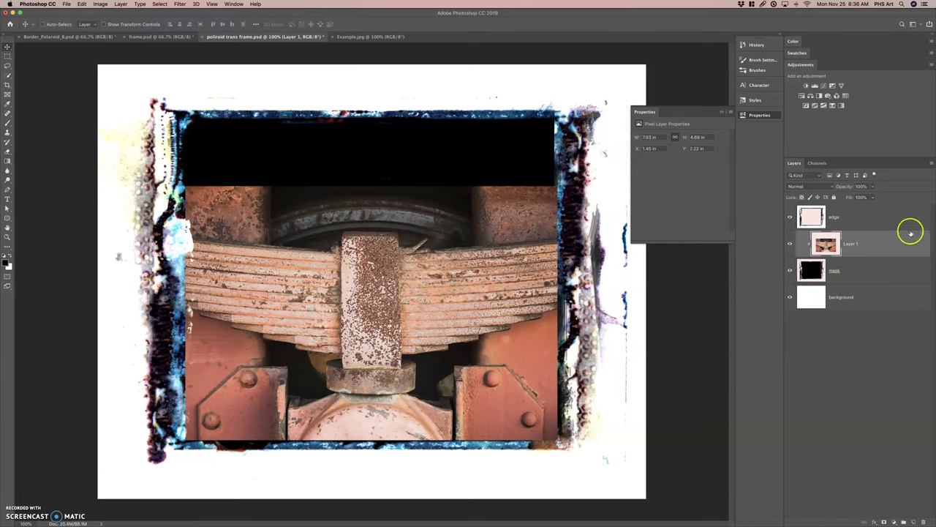
- Shorten the edge and mask layers together into a 10 × 6 in landscape window
left_click(864, 217)
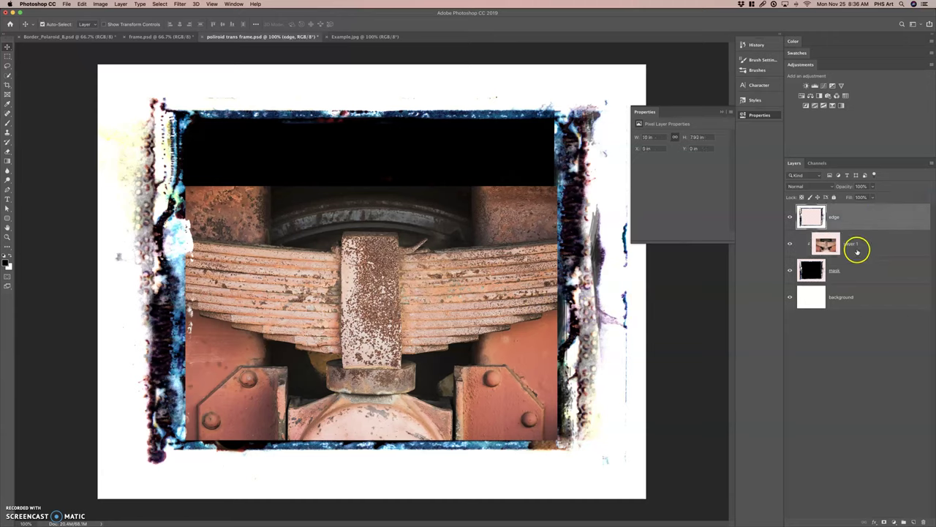
left_click(861, 271, "super")
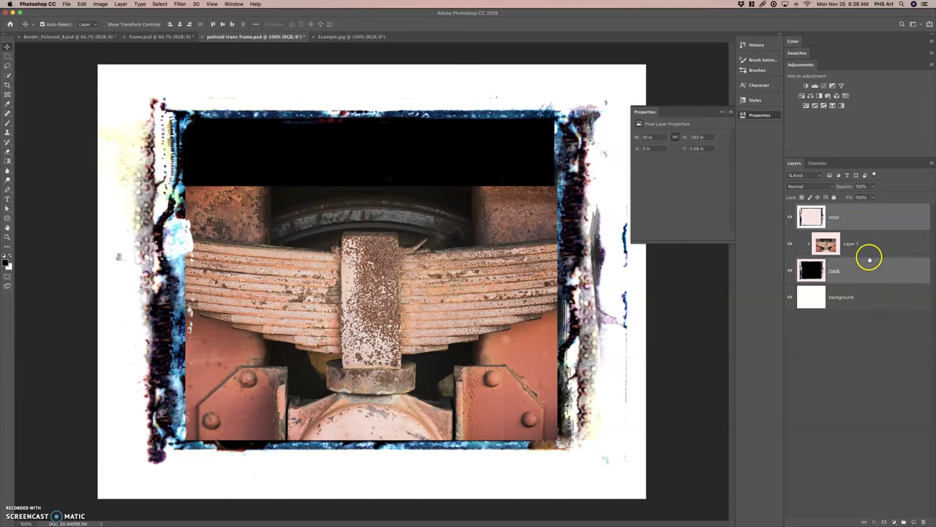
key("super+t")
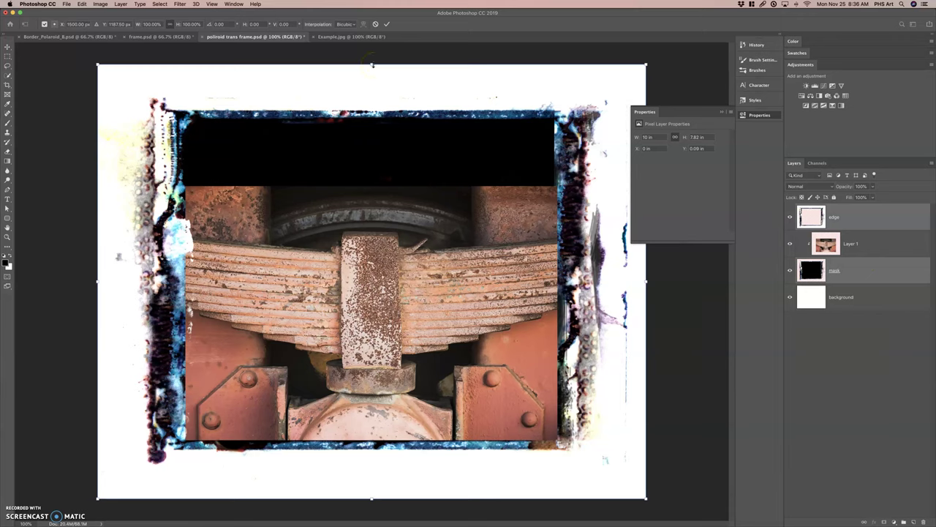
left_click_drag(372, 65, 358, 149)
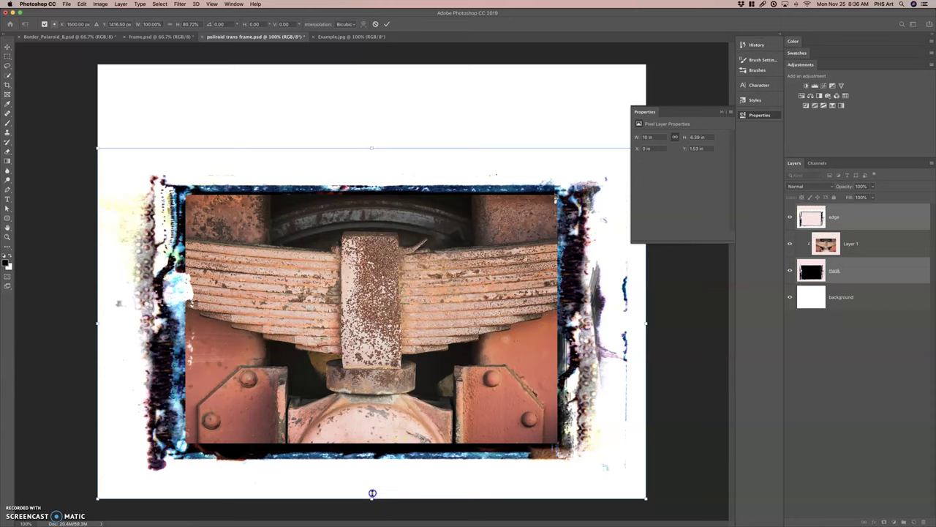
left_click_drag(371, 485, 371, 480)
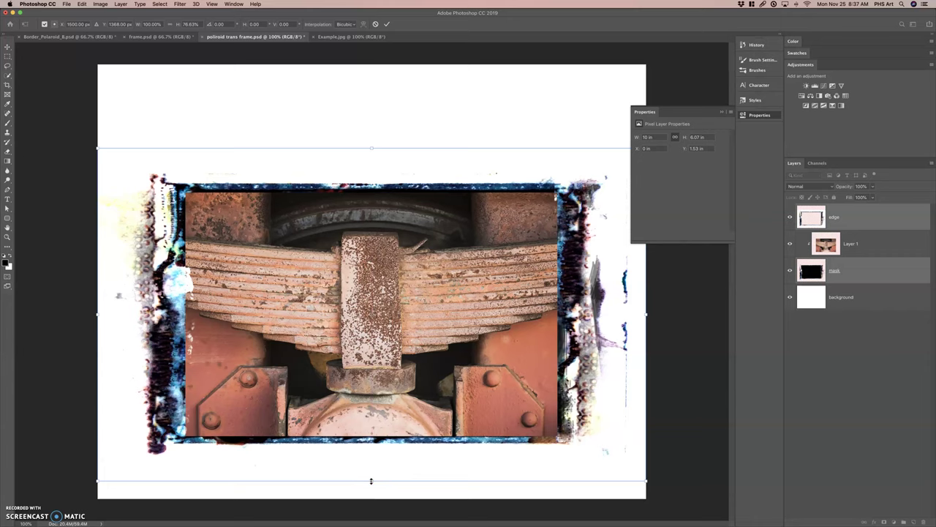
key("Escape")
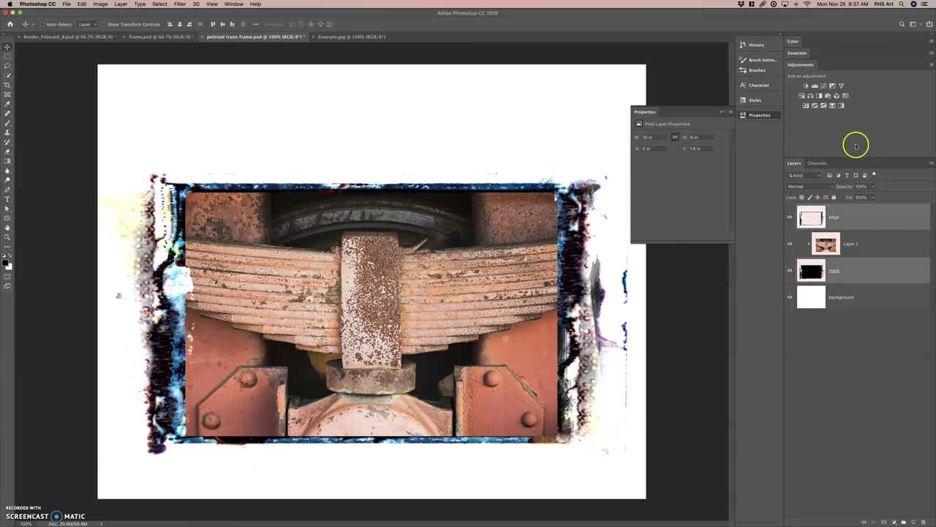
- Add a colorized Hue/Saturation adjustment on top to tint the framed photo a single tone
left_click(866, 217)
left_click(801, 95)
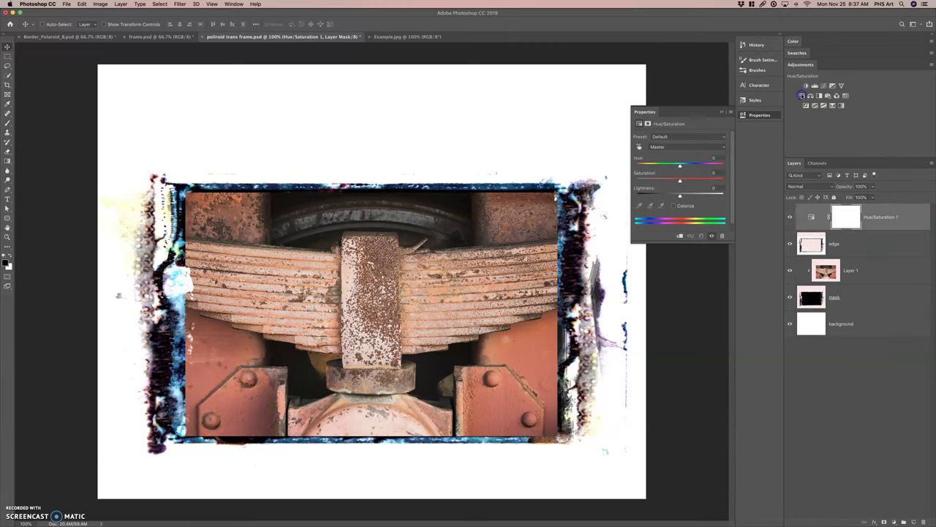
left_click(672, 206)
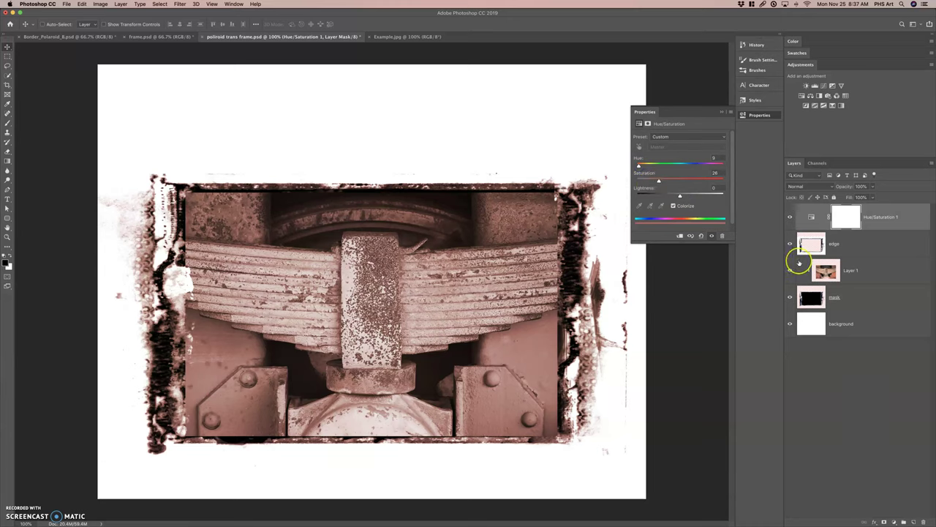
left_click(874, 265)
- Add a Levels adjustment above it with black input 7 and midtone about 0.88
left_click(893, 217)
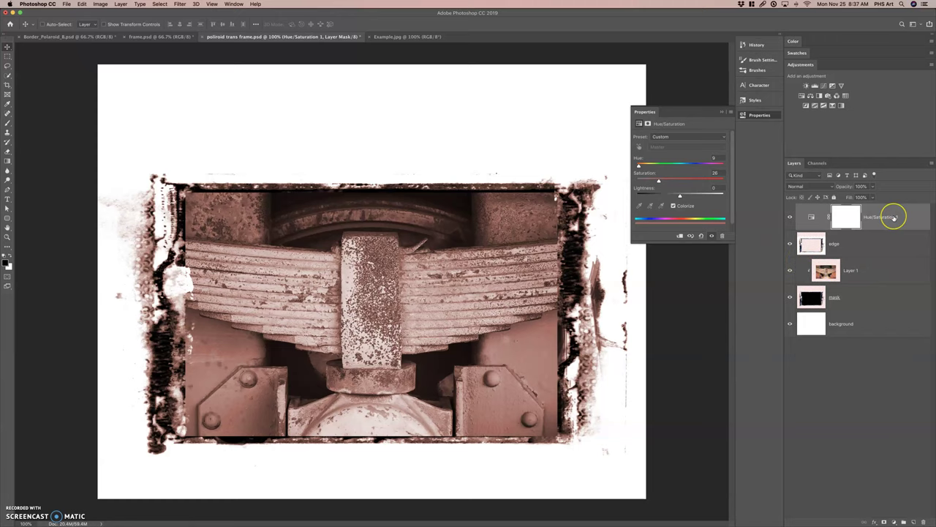
left_click(815, 86)
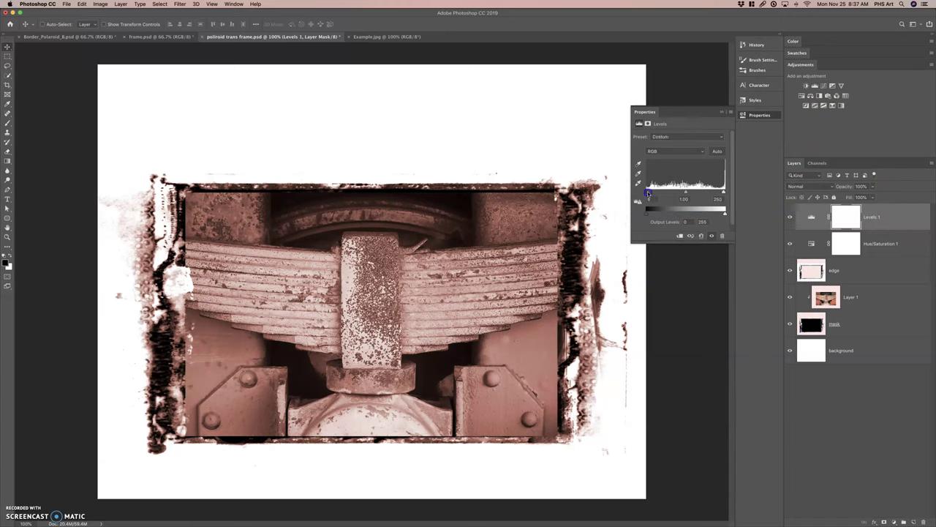
left_click_drag(647, 190, 650, 191)
left_click(688, 194)
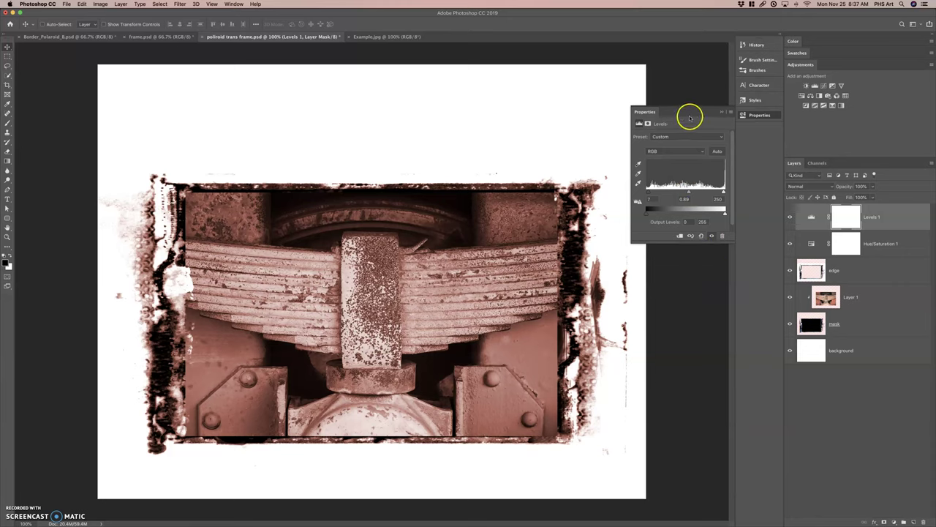
left_click(722, 112)
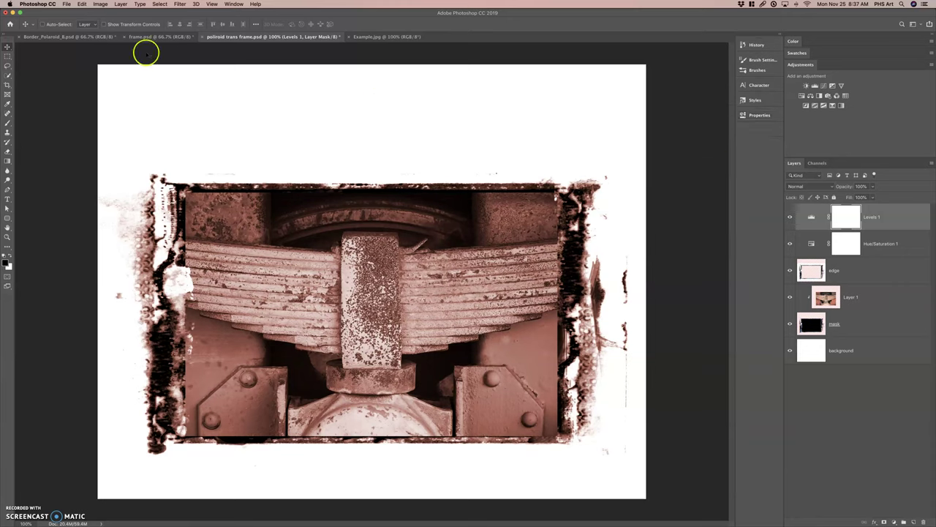
- Crop the empty white margins from the top, bottom, left and right of the polaroid frame
left_click(7, 85)
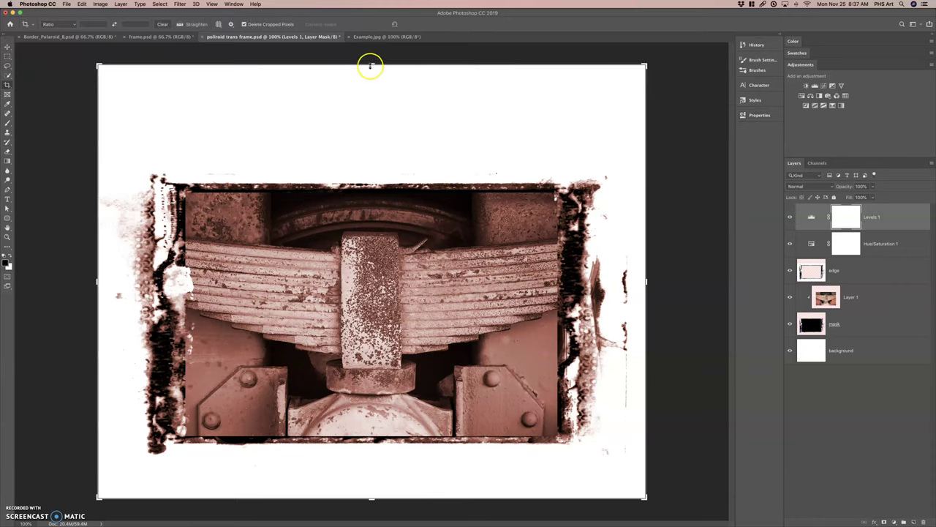
left_click_drag(370, 65, 367, 113)
left_click_drag(376, 449, 338, 438)
left_click_drag(98, 281, 98, 281)
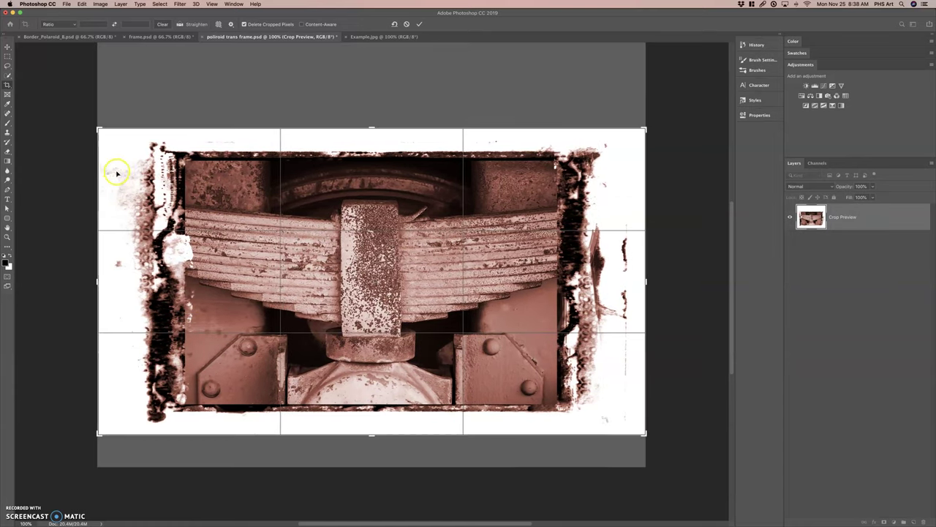
left_click_drag(645, 282, 640, 284)
key("Return")
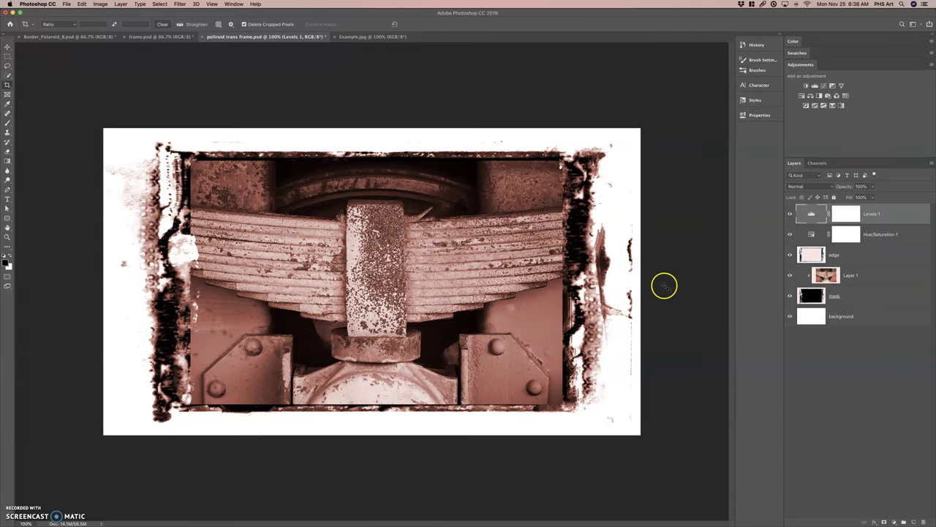
- Flatten all layers into a single Background layer
left_click(930, 163)
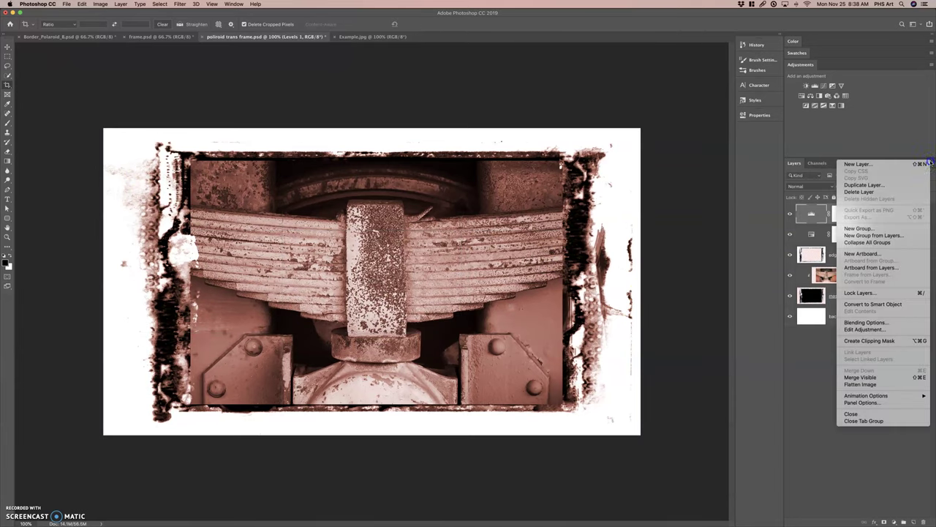
left_click(907, 384)
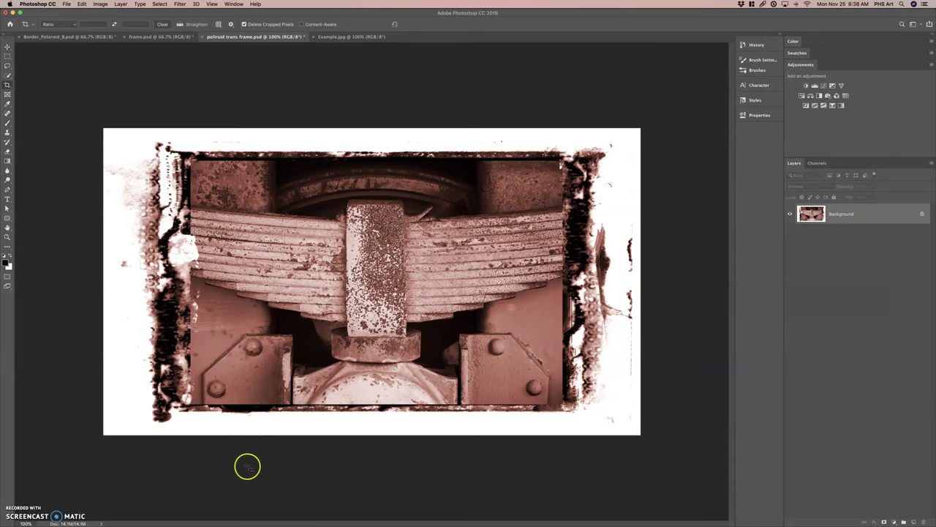
left_click(16, 512)
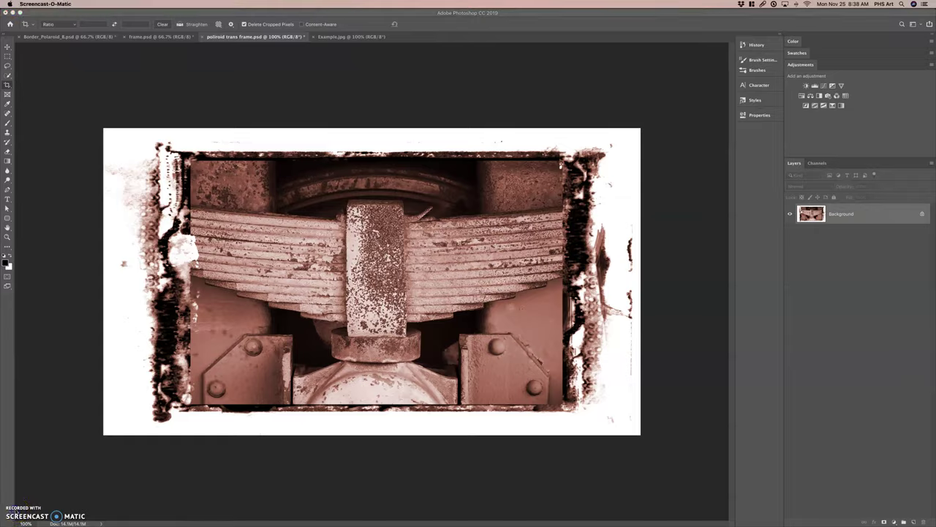